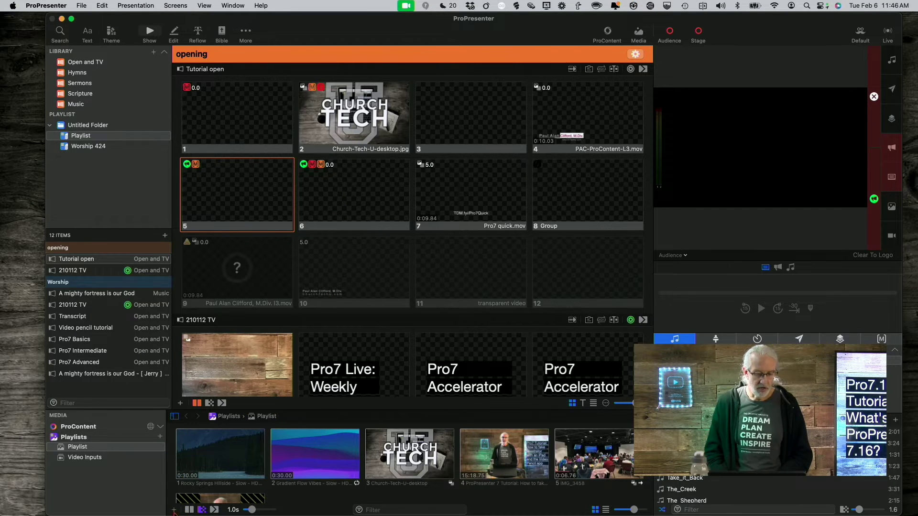
- Cancel a started media-file import, then trigger the IMG_0877 photo onto the audience output
{"action": "left_click", "coordinate": [173, 511]}
{"action": "mouse_move", "coordinate": [202, 506]}
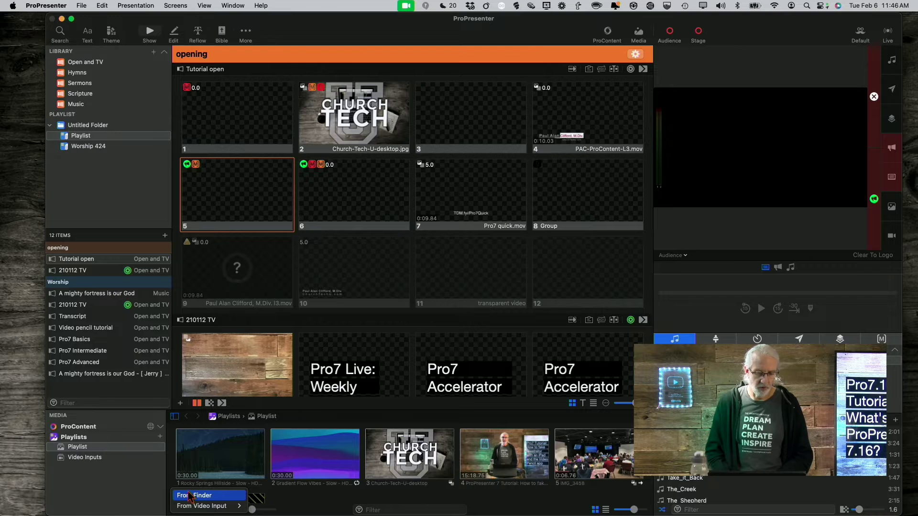
{"action": "left_click", "coordinate": [191, 498]}
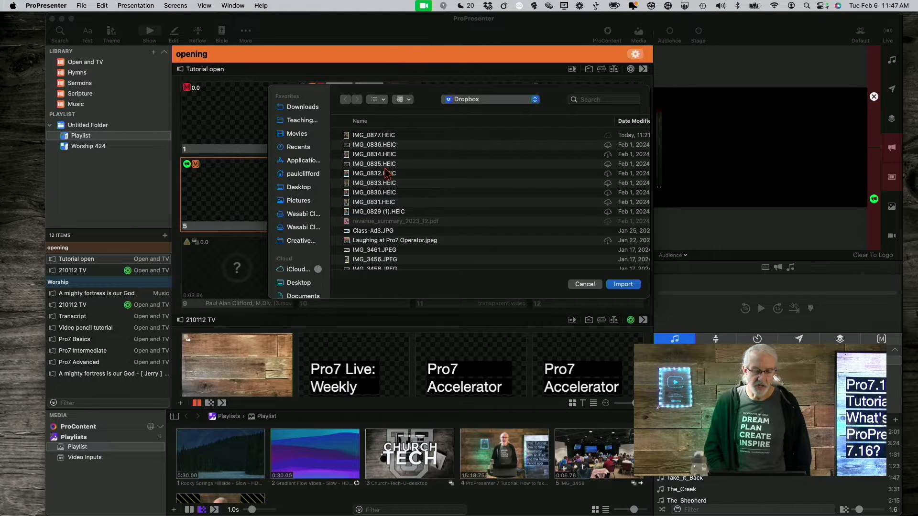
{"action": "scroll", "coordinate": [389, 165], "scroll_direction": "down", "scroll_amount": 3}
{"action": "scroll", "coordinate": [390, 185], "scroll_direction": "down", "scroll_amount": 1}
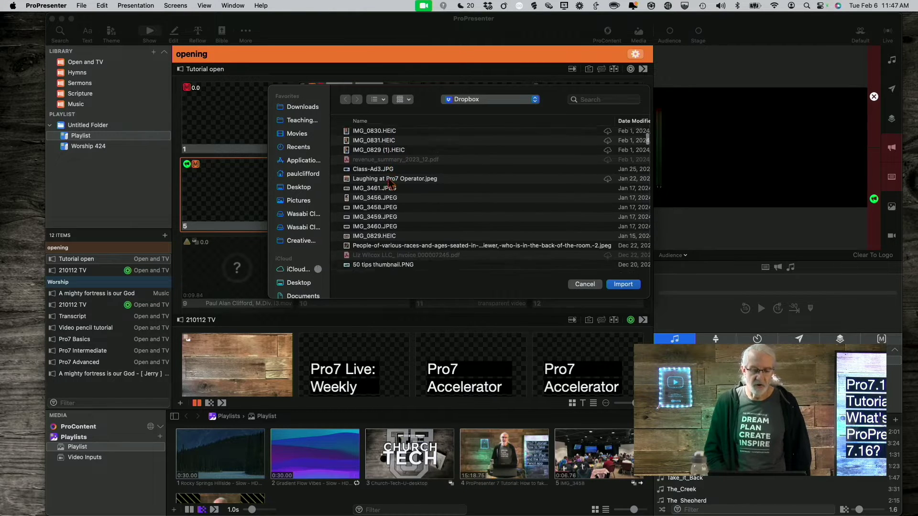
{"action": "scroll", "coordinate": [395, 181], "scroll_direction": "down", "scroll_amount": 1}
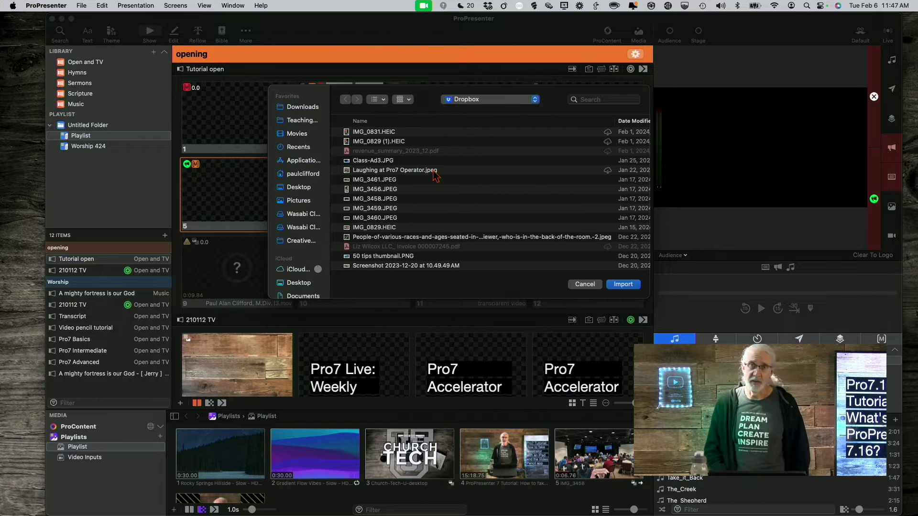
{"action": "scroll", "coordinate": [434, 175], "scroll_direction": "down", "scroll_amount": 1}
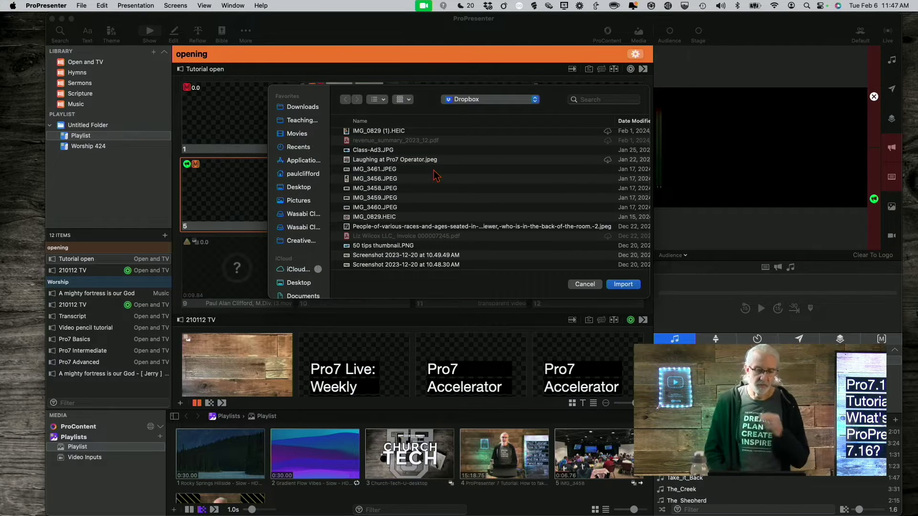
{"action": "scroll", "coordinate": [435, 176], "scroll_direction": "down", "scroll_amount": 3}
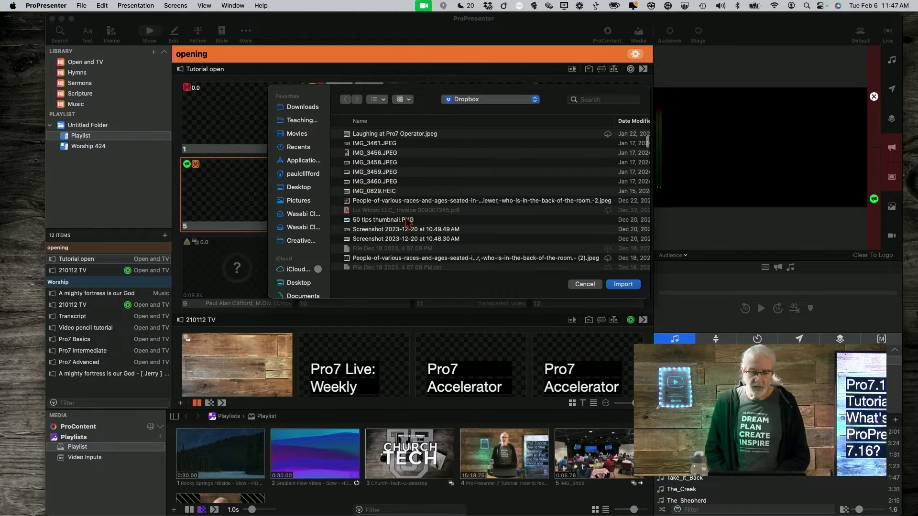
{"action": "scroll", "coordinate": [407, 222], "scroll_direction": "down", "scroll_amount": 5}
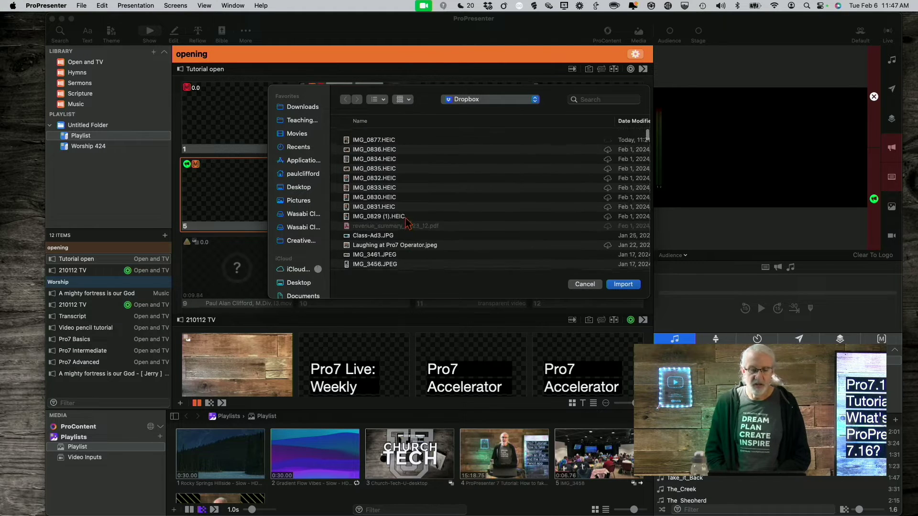
{"action": "scroll", "coordinate": [401, 209], "scroll_direction": "up", "scroll_amount": 10}
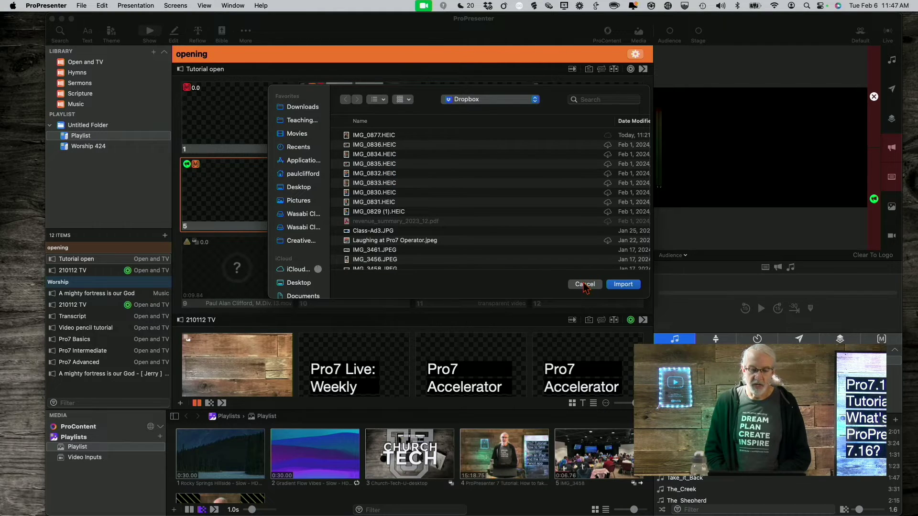
{"action": "left_click", "coordinate": [584, 284]}
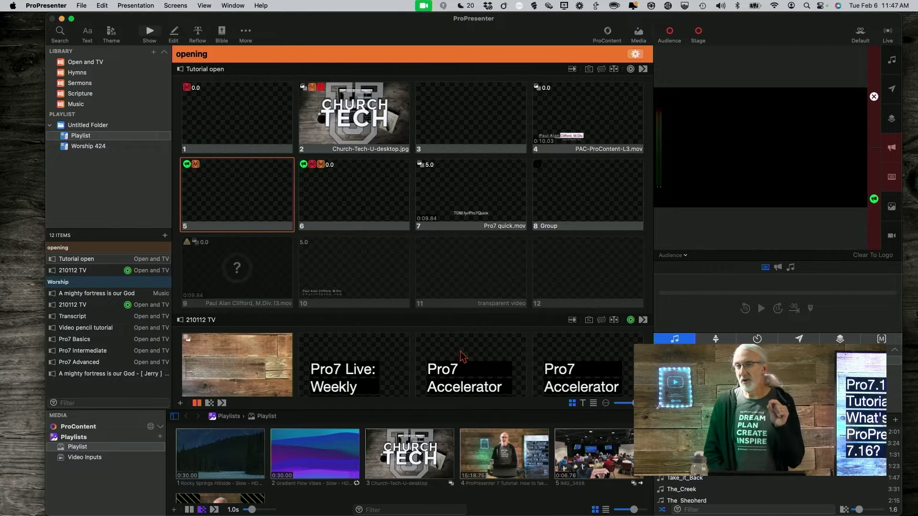
{"action": "scroll", "coordinate": [295, 429], "scroll_direction": "down", "scroll_amount": 3}
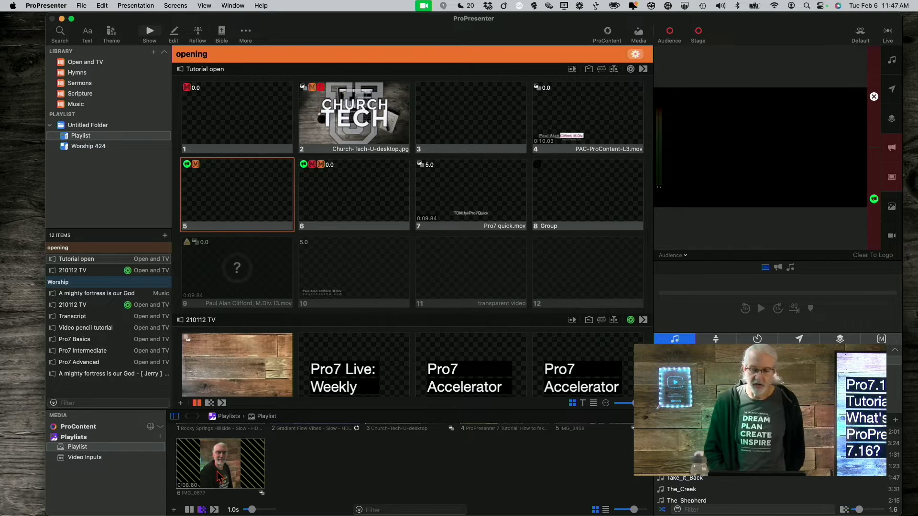
{"action": "left_click", "coordinate": [219, 476]}
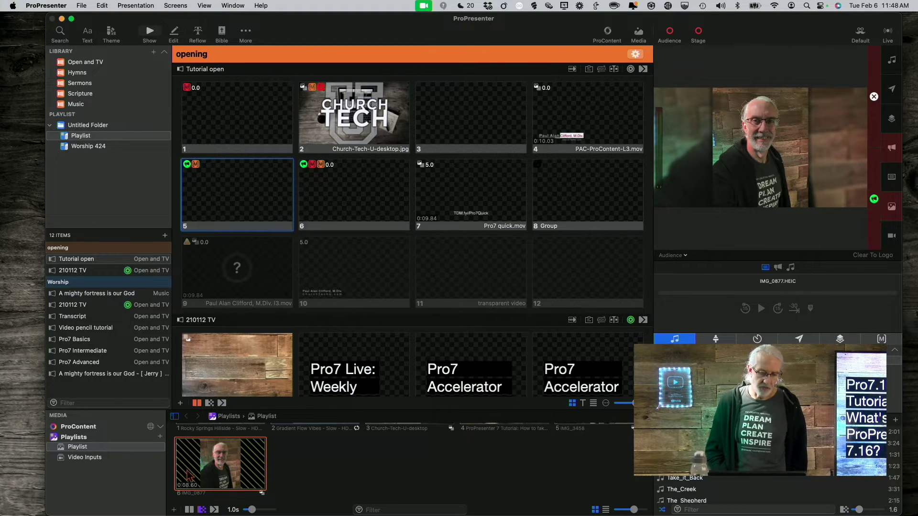
- Set IMG_0877 to Scale to Fit and retrigger it on the audience output
{"action": "right_click", "coordinate": [223, 461]}
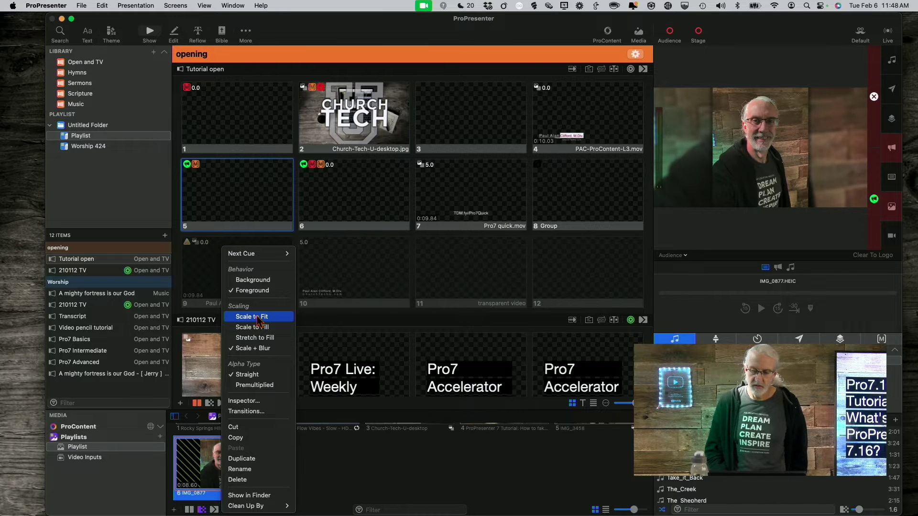
{"action": "left_click", "coordinate": [257, 319]}
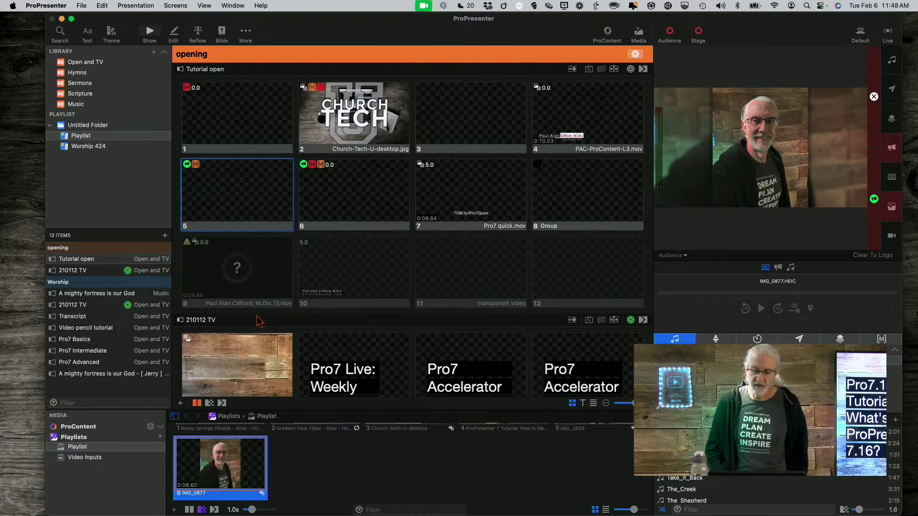
{"action": "left_click", "coordinate": [219, 482]}
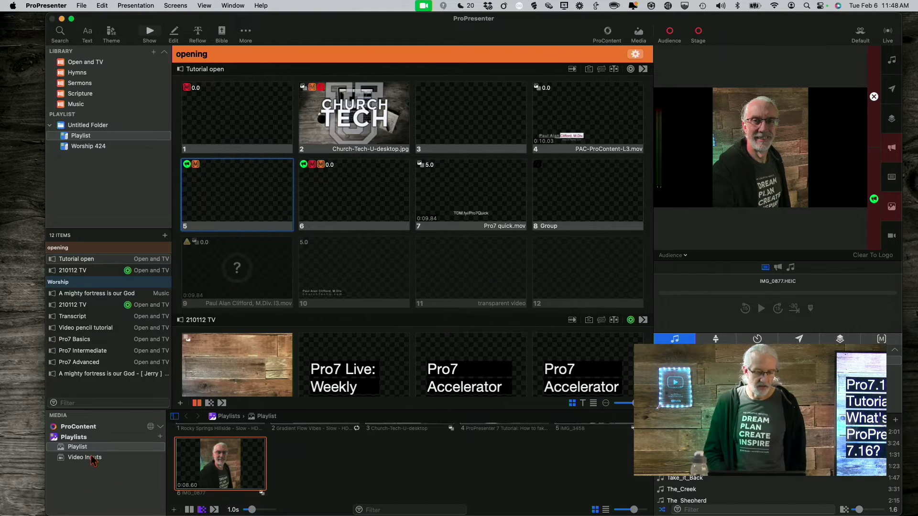
{"action": "left_click", "coordinate": [94, 459]}
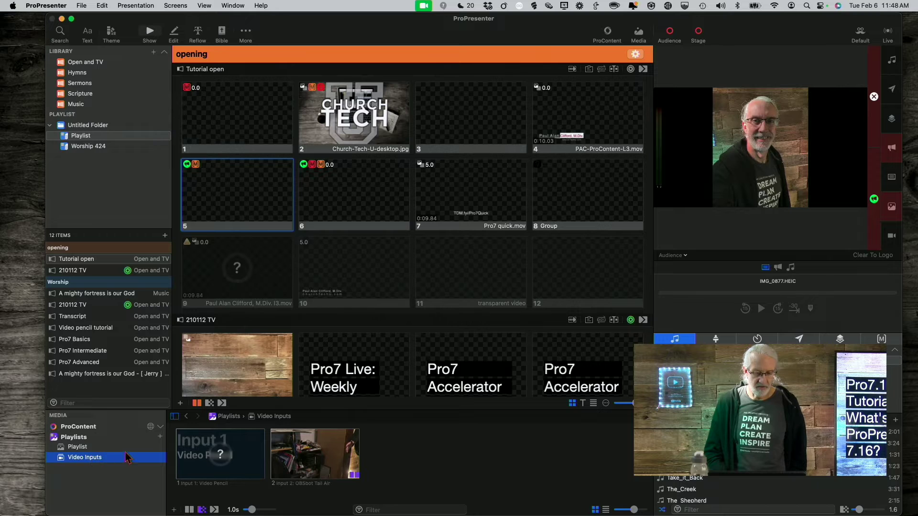
- Trigger the Input 2 live camera feed on the audience output
{"action": "left_click", "coordinate": [316, 456]}
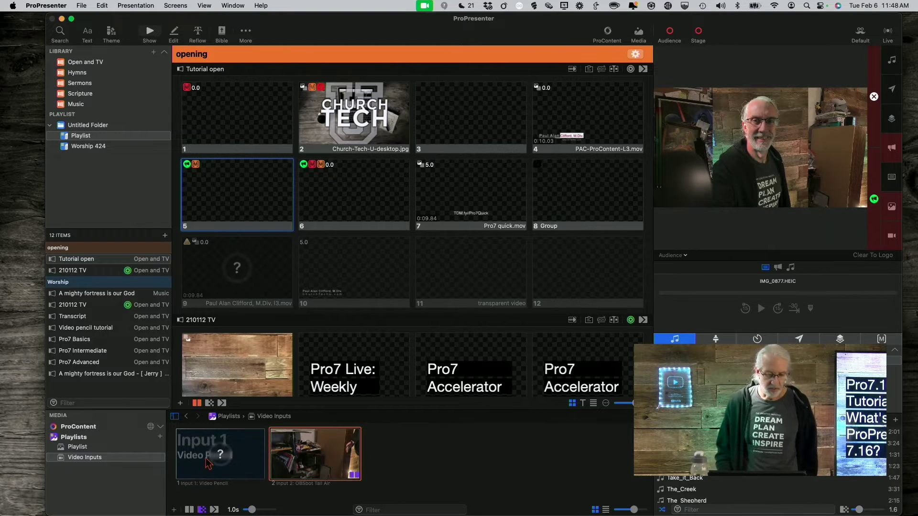
- Back in the media playlist, set IMG_0877 to Scale + Blur and retrigger it
{"action": "left_click", "coordinate": [78, 447]}
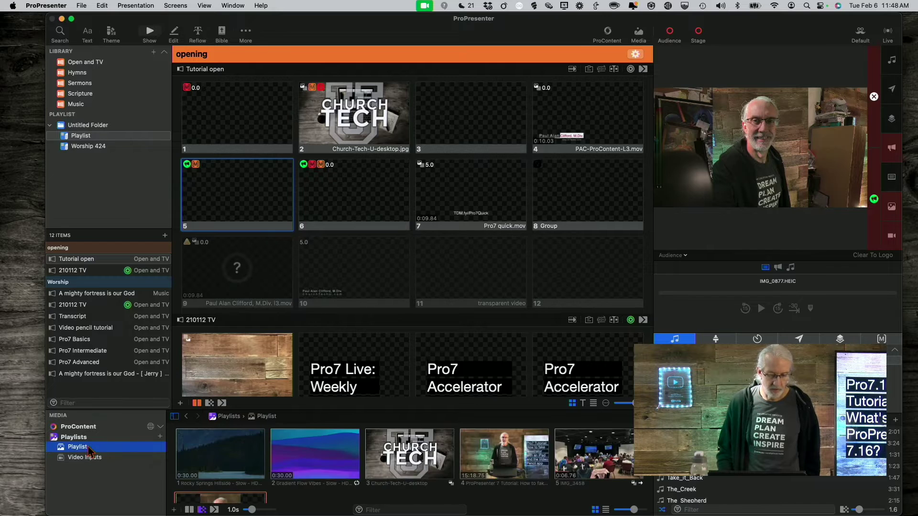
{"action": "left_click", "coordinate": [249, 477]}
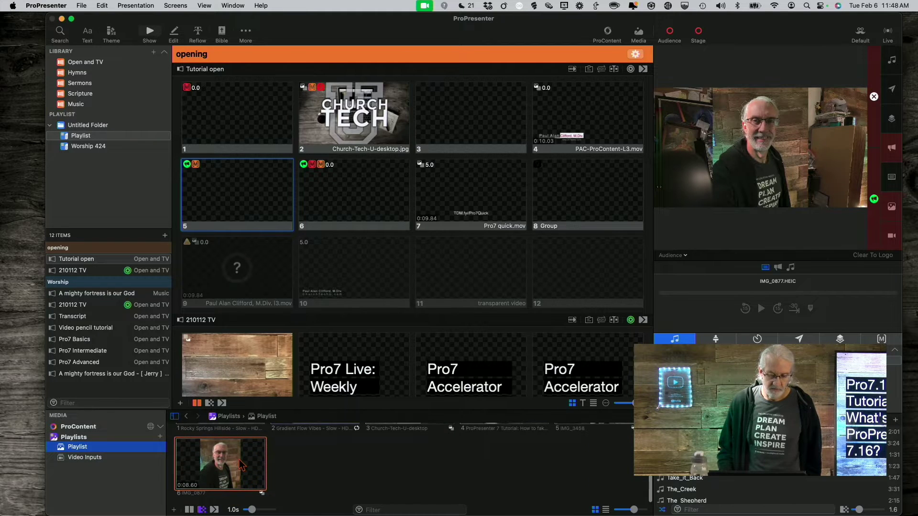
{"action": "right_click", "coordinate": [243, 473]}
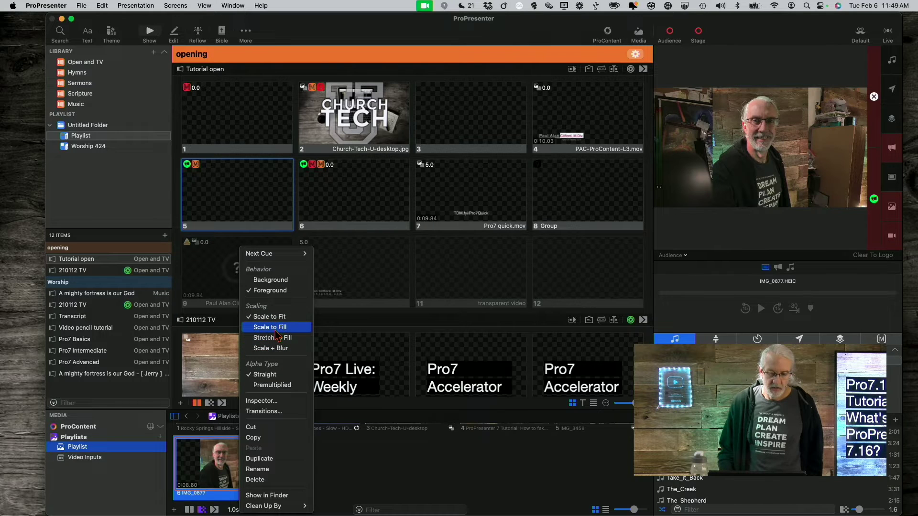
{"action": "left_click", "coordinate": [271, 349]}
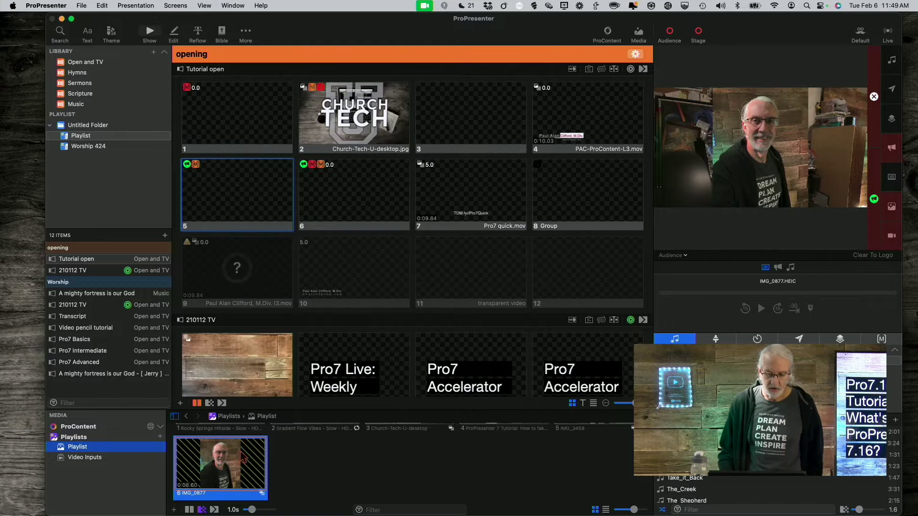
{"action": "left_click", "coordinate": [220, 463]}
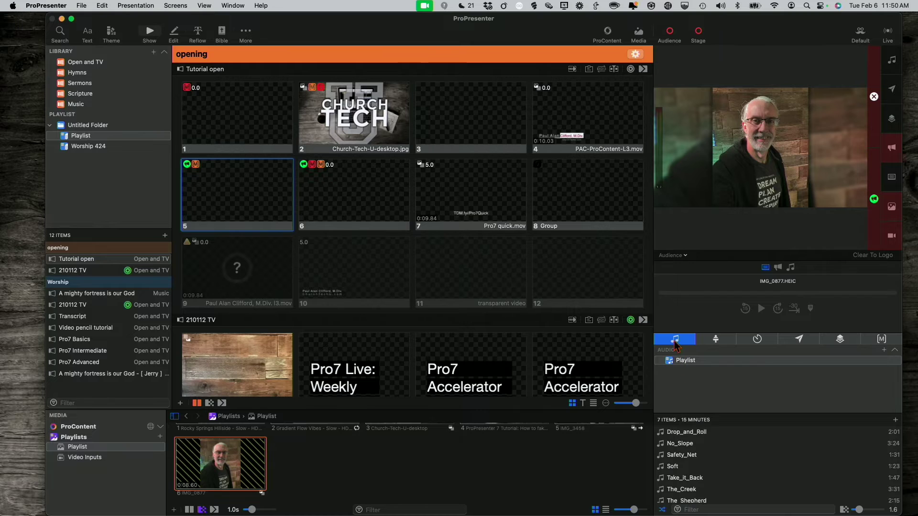
- Show the Macros tab in the lower-right panel with the Default Collection macros
{"action": "left_click", "coordinate": [882, 340]}
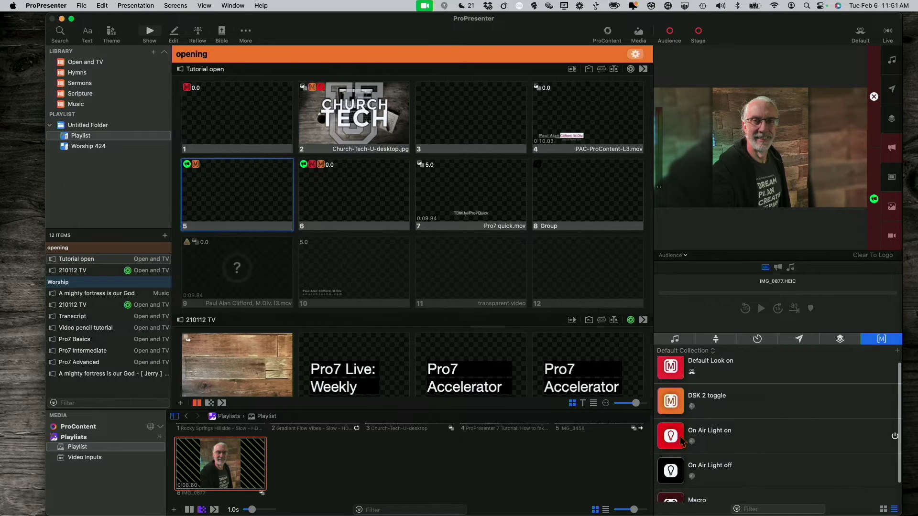
{"action": "scroll", "coordinate": [683, 442], "scroll_direction": "down", "scroll_amount": 2}
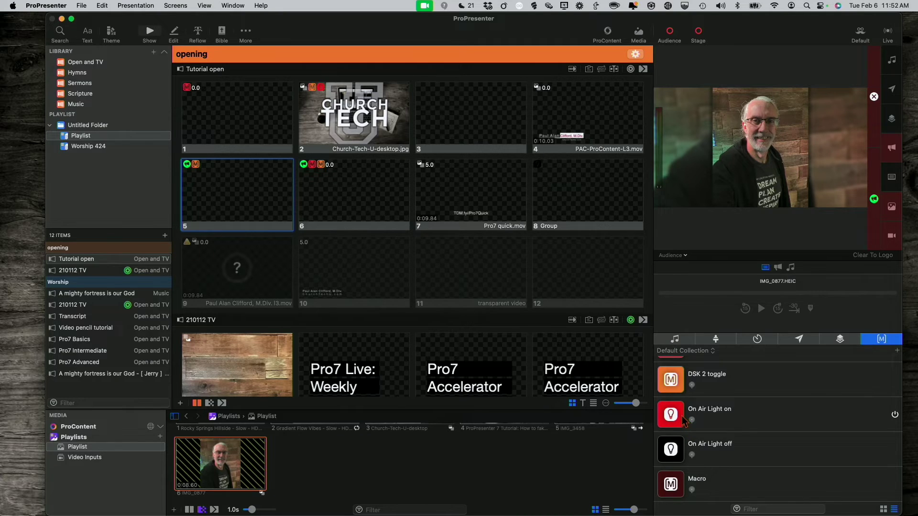
- Trigger the On Air Light on macro from the Macros list
{"action": "left_click", "coordinate": [688, 416]}
{"action": "right_click", "coordinate": [672, 425]}
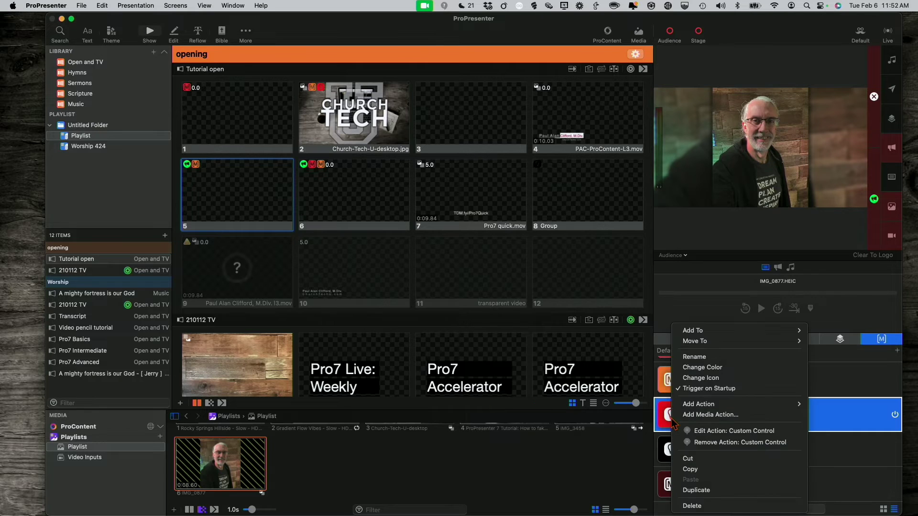
{"action": "left_click", "coordinate": [691, 380]}
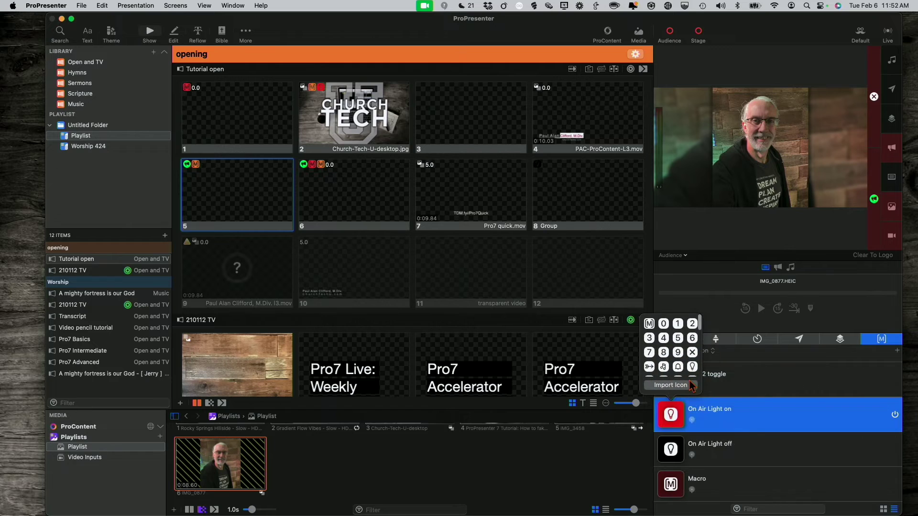
{"action": "scroll", "coordinate": [665, 355], "scroll_direction": "down", "scroll_amount": 3}
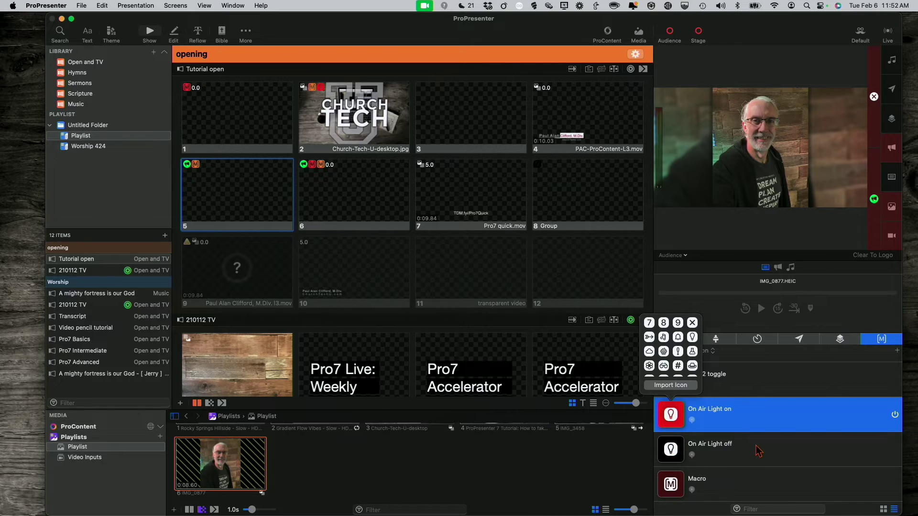
{"action": "left_click", "coordinate": [707, 453]}
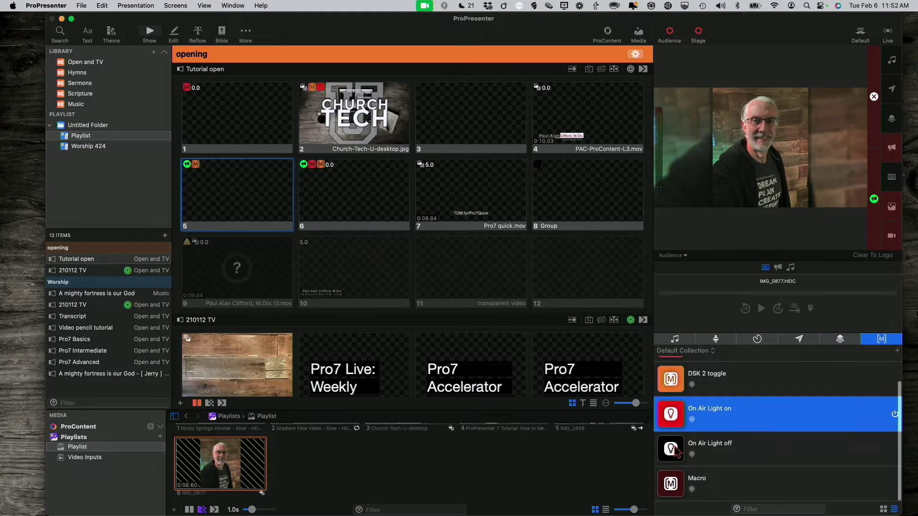
{"action": "scroll", "coordinate": [674, 451], "scroll_direction": "down", "scroll_amount": 2}
- Choose Change Icon for the Macro macro and start importing a custom icon image
{"action": "right_click", "coordinate": [674, 489]}
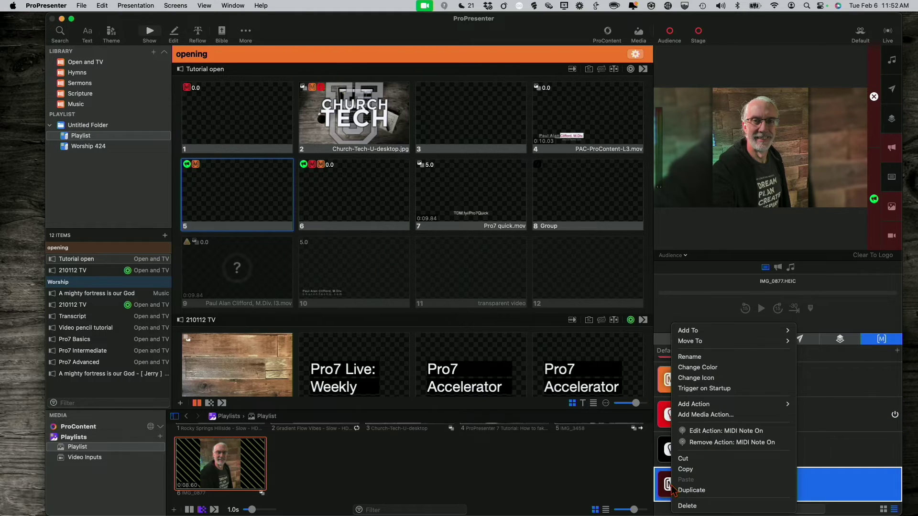
{"action": "left_click", "coordinate": [714, 378]}
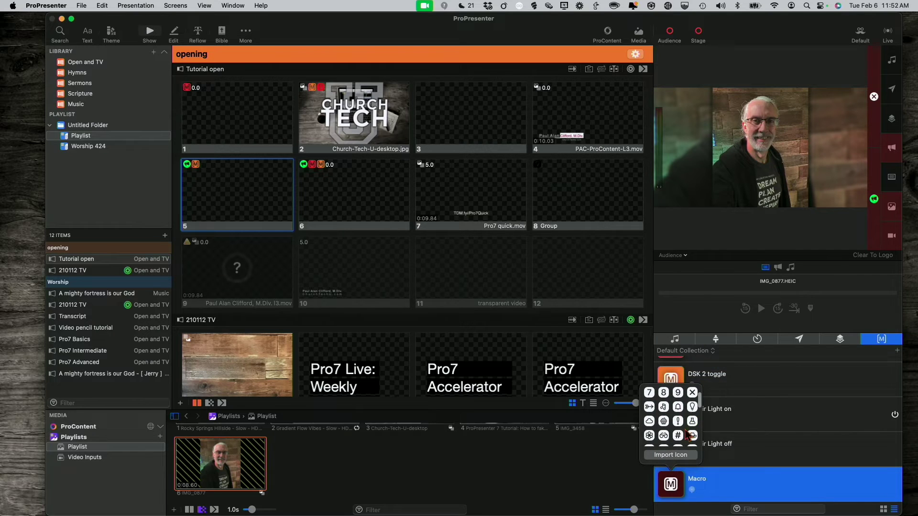
{"action": "scroll", "coordinate": [682, 435], "scroll_direction": "down", "scroll_amount": 1}
{"action": "scroll", "coordinate": [682, 433], "scroll_direction": "down", "scroll_amount": 1}
{"action": "scroll", "coordinate": [684, 431], "scroll_direction": "down", "scroll_amount": 1}
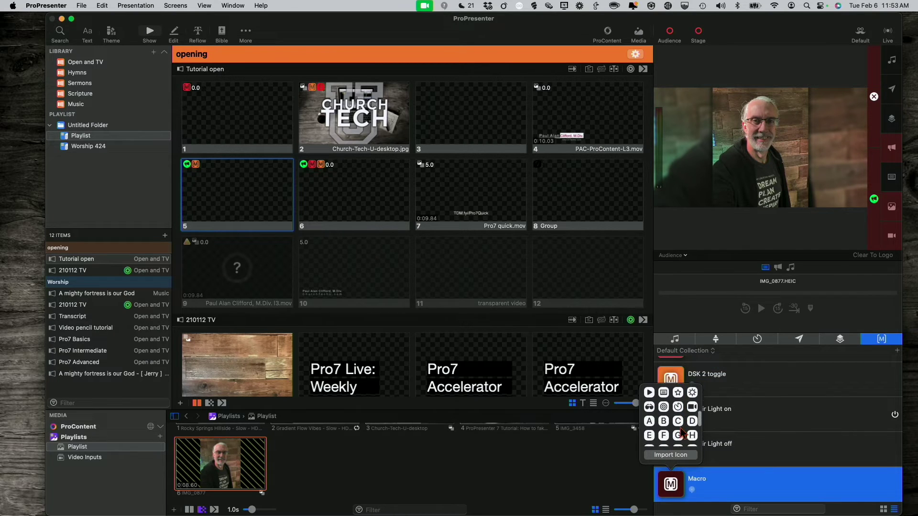
{"action": "scroll", "coordinate": [684, 431], "scroll_direction": "down", "scroll_amount": 1}
{"action": "scroll", "coordinate": [680, 432], "scroll_direction": "down", "scroll_amount": 1}
{"action": "scroll", "coordinate": [681, 432], "scroll_direction": "down", "scroll_amount": 1}
{"action": "scroll", "coordinate": [682, 433], "scroll_direction": "down", "scroll_amount": 1}
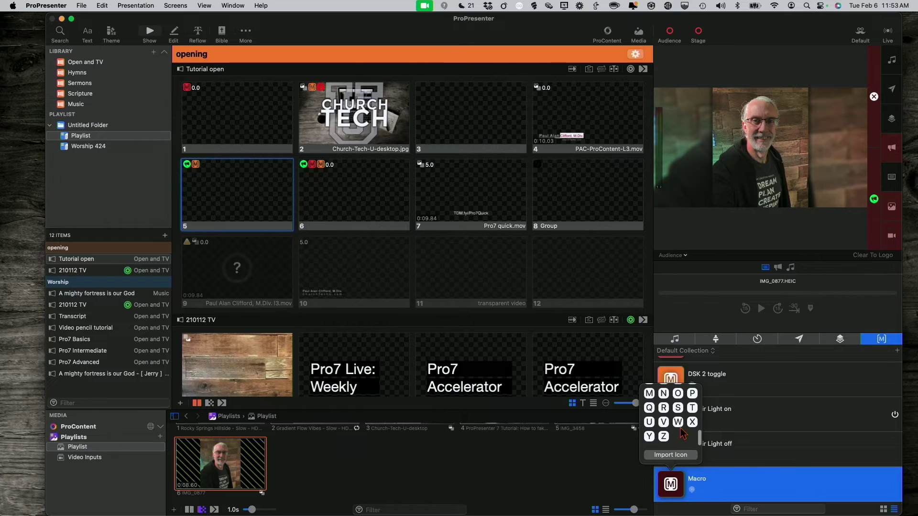
{"action": "scroll", "coordinate": [683, 435], "scroll_direction": "down", "scroll_amount": 1}
{"action": "scroll", "coordinate": [681, 433], "scroll_direction": "up", "scroll_amount": 1}
{"action": "scroll", "coordinate": [682, 433], "scroll_direction": "up", "scroll_amount": 2}
{"action": "scroll", "coordinate": [682, 435], "scroll_direction": "up", "scroll_amount": 1}
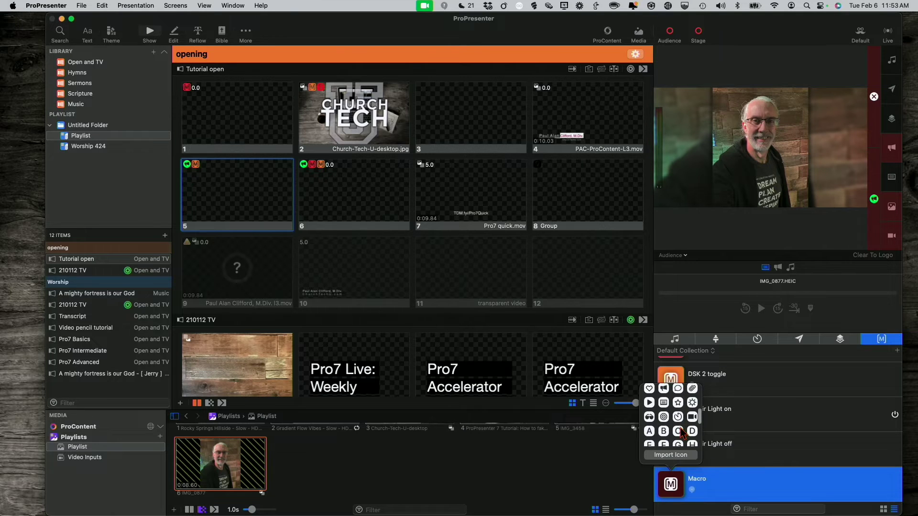
{"action": "scroll", "coordinate": [684, 436], "scroll_direction": "up", "scroll_amount": 2}
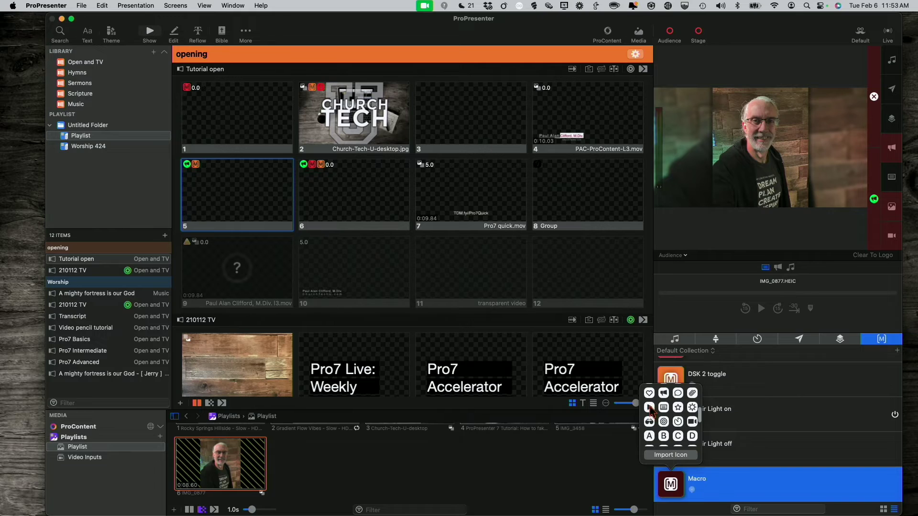
{"action": "scroll", "coordinate": [667, 417], "scroll_direction": "up", "scroll_amount": 1}
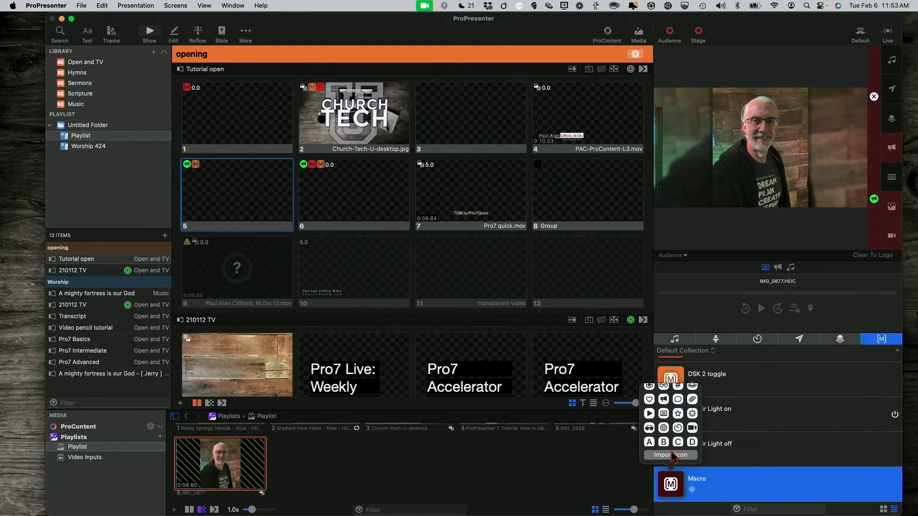
{"action": "left_click", "coordinate": [671, 456]}
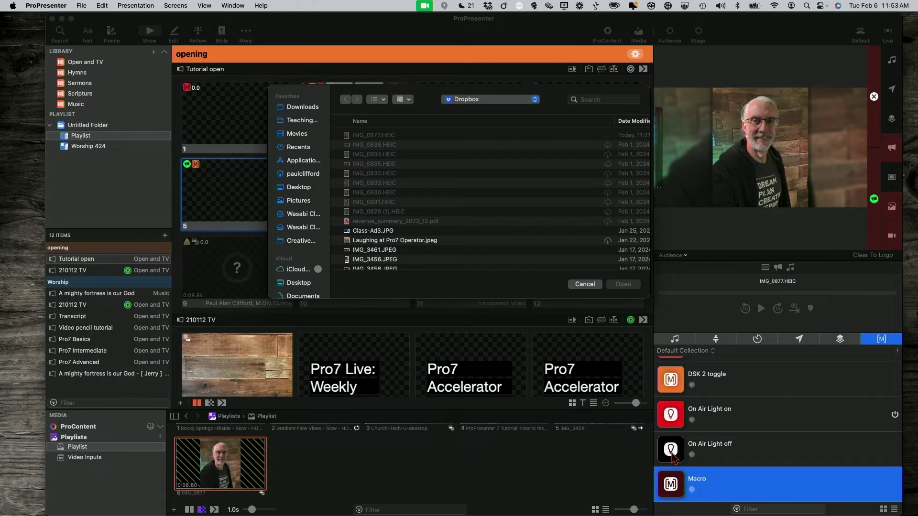
{"action": "scroll", "coordinate": [413, 242], "scroll_direction": "down", "scroll_amount": 1}
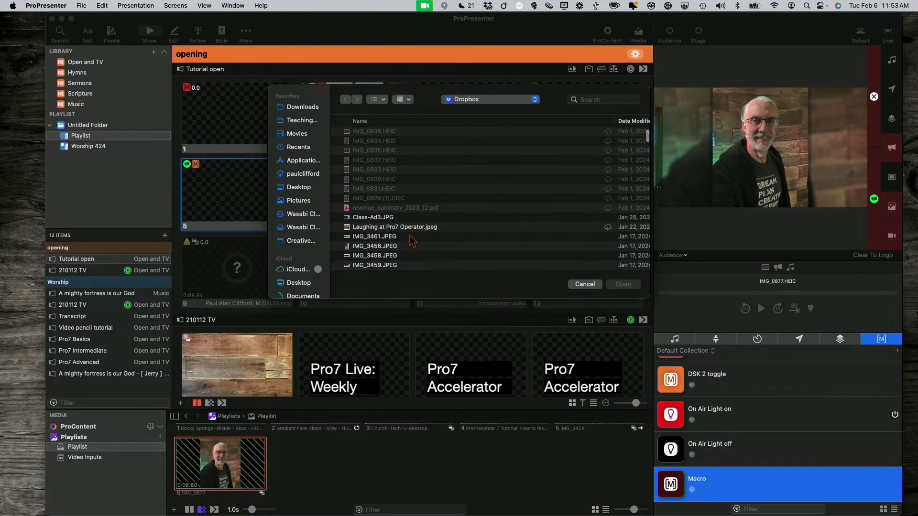
{"action": "scroll", "coordinate": [411, 240], "scroll_direction": "down", "scroll_amount": 2}
{"action": "scroll", "coordinate": [406, 230], "scroll_direction": "down", "scroll_amount": 2}
{"action": "scroll", "coordinate": [391, 212], "scroll_direction": "down", "scroll_amount": 1}
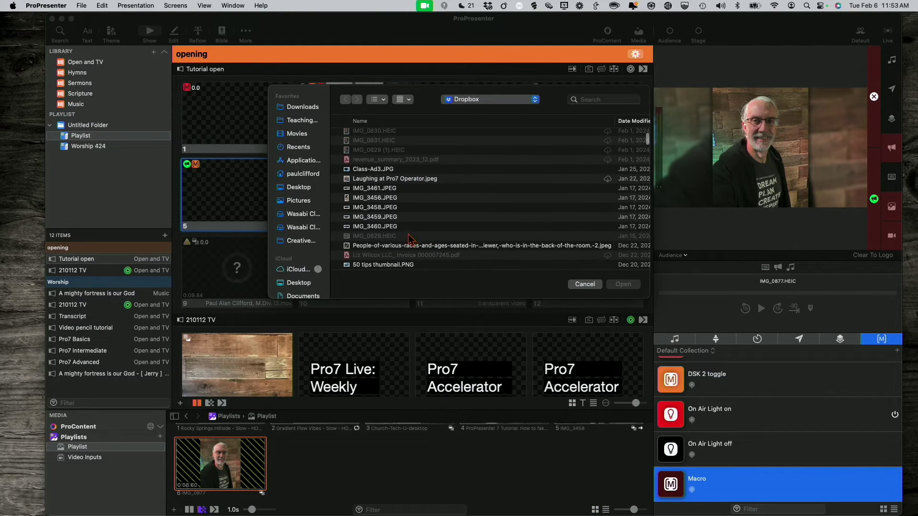
- Preview Laughing at Pro7 Operator.jpeg and use it as the Macro macro's icon
{"action": "left_click", "coordinate": [383, 189]}
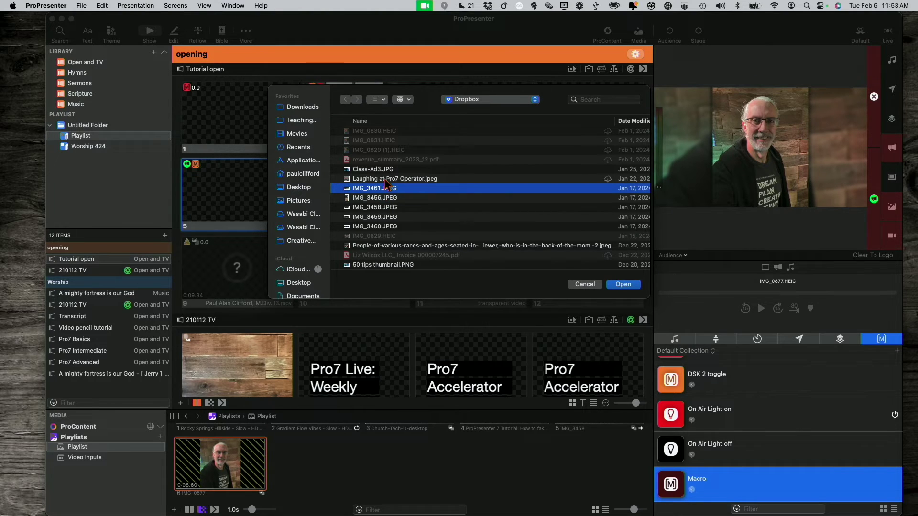
{"action": "left_click", "coordinate": [387, 182]}
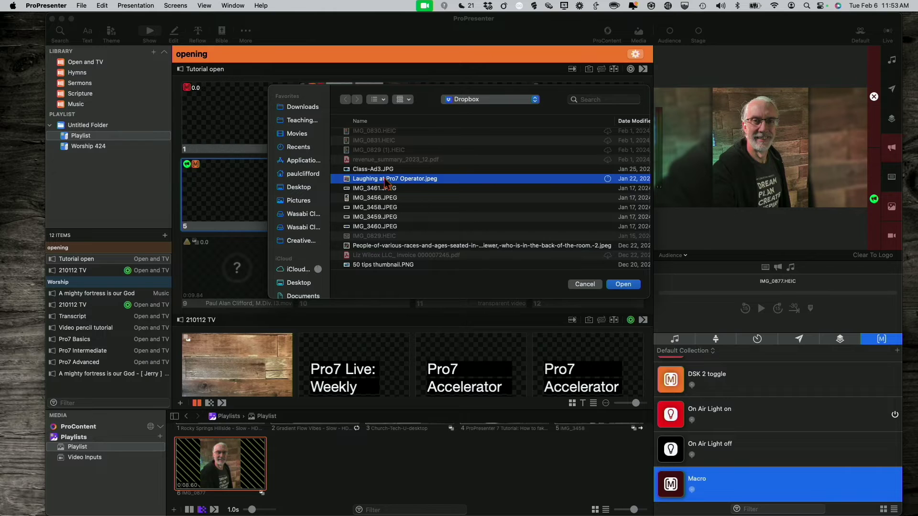
{"action": "key", "text": "space"}
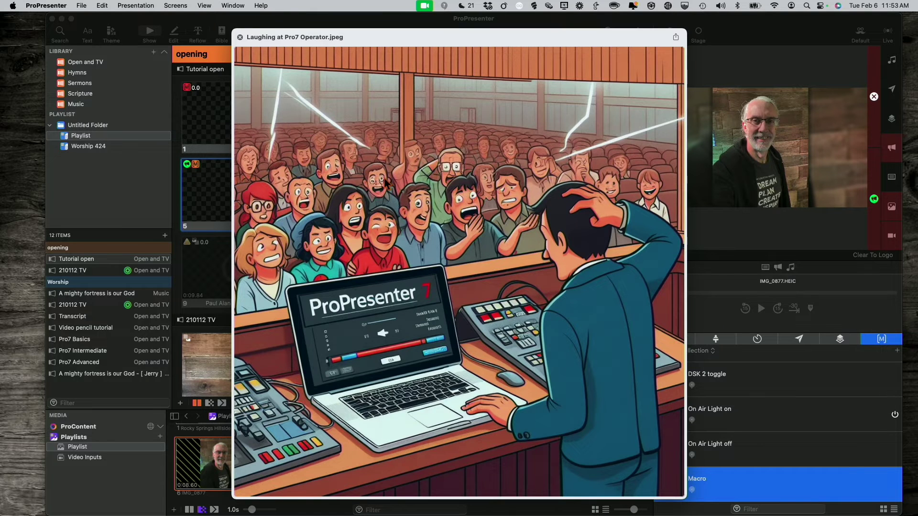
{"action": "key", "text": "space"}
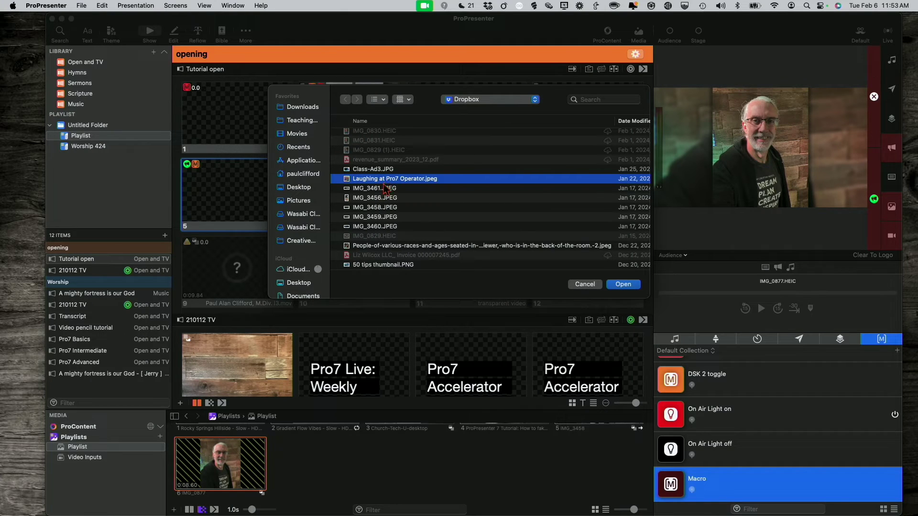
{"action": "left_click", "coordinate": [619, 286]}
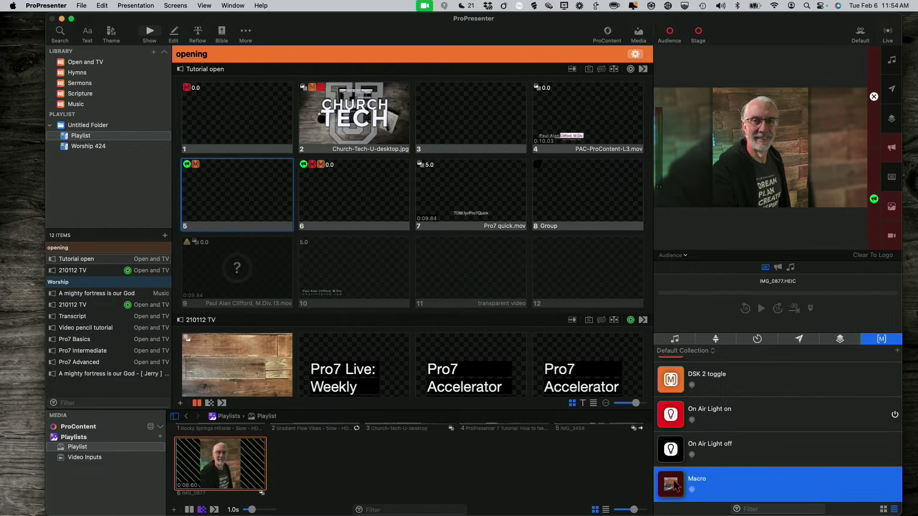
- Attach the Macro macro to slide 8 (Group) and enlarge slides to two per row
{"action": "left_click_drag", "start_coordinate": [674, 487], "coordinate": [578, 200]}
{"action": "left_click_drag", "start_coordinate": [636, 403], "coordinate": [645, 404]}
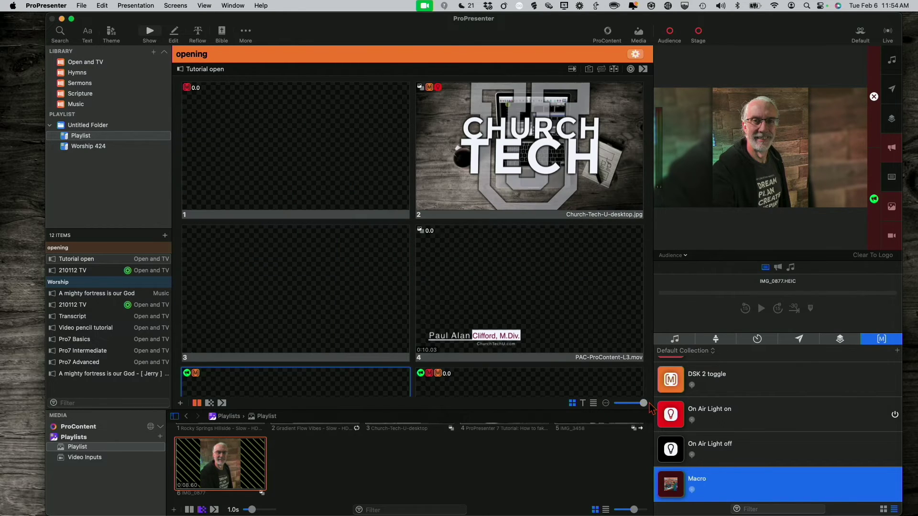
{"action": "scroll", "coordinate": [593, 300], "scroll_direction": "down", "scroll_amount": 2}
{"action": "scroll", "coordinate": [593, 300], "scroll_direction": "down", "scroll_amount": 2}
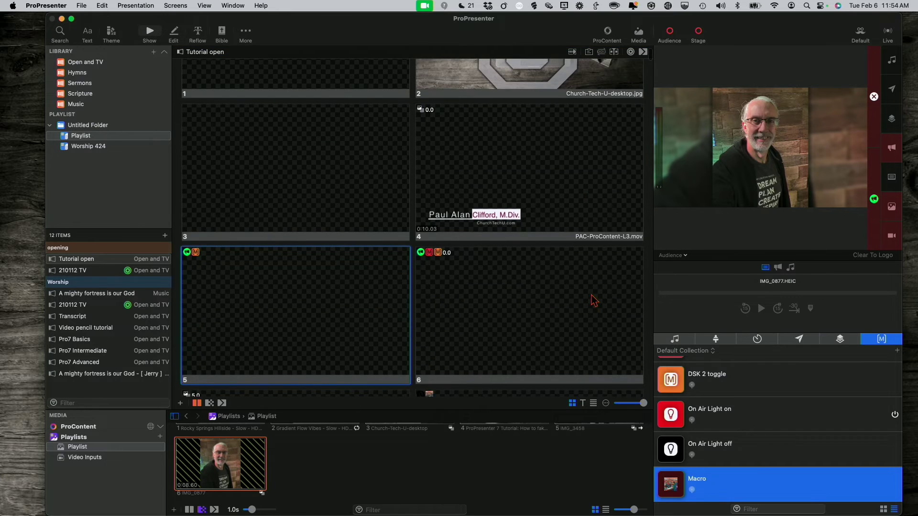
{"action": "scroll", "coordinate": [593, 300], "scroll_direction": "down", "scroll_amount": 2}
{"action": "scroll", "coordinate": [592, 301], "scroll_direction": "down", "scroll_amount": 2}
{"action": "scroll", "coordinate": [592, 300], "scroll_direction": "down", "scroll_amount": 2}
{"action": "scroll", "coordinate": [593, 300], "scroll_direction": "down", "scroll_amount": 1}
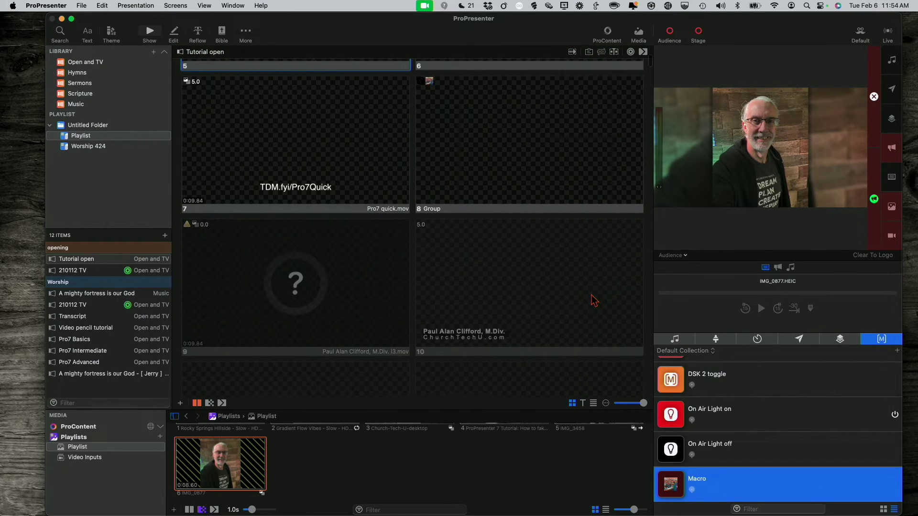
{"action": "scroll", "coordinate": [593, 300], "scroll_direction": "down", "scroll_amount": 1}
{"action": "scroll", "coordinate": [592, 300], "scroll_direction": "down", "scroll_amount": 2}
{"action": "scroll", "coordinate": [593, 300], "scroll_direction": "down", "scroll_amount": 1}
{"action": "scroll", "coordinate": [593, 300], "scroll_direction": "down", "scroll_amount": 3}
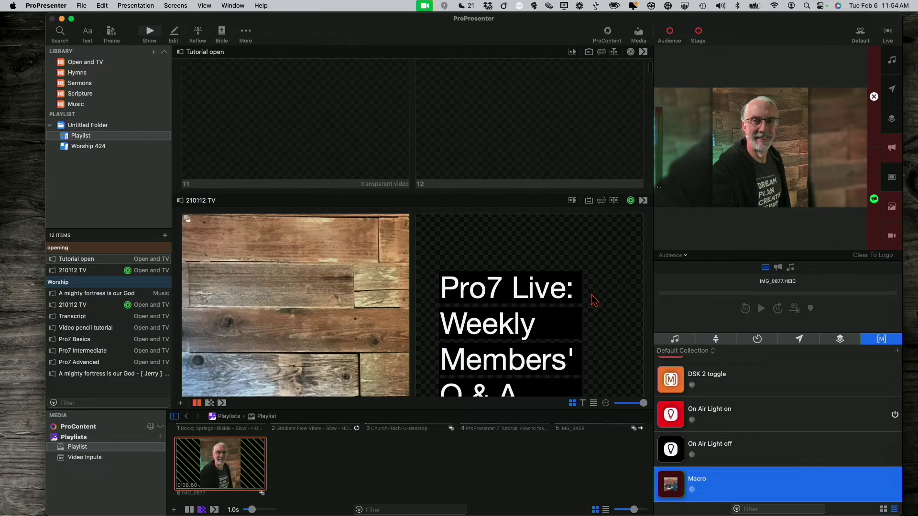
{"action": "scroll", "coordinate": [593, 301], "scroll_direction": "up", "scroll_amount": 2}
{"action": "scroll", "coordinate": [593, 301], "scroll_direction": "up", "scroll_amount": 5}
{"action": "scroll", "coordinate": [592, 299], "scroll_direction": "up", "scroll_amount": 1}
{"action": "scroll", "coordinate": [592, 300], "scroll_direction": "up", "scroll_amount": 1}
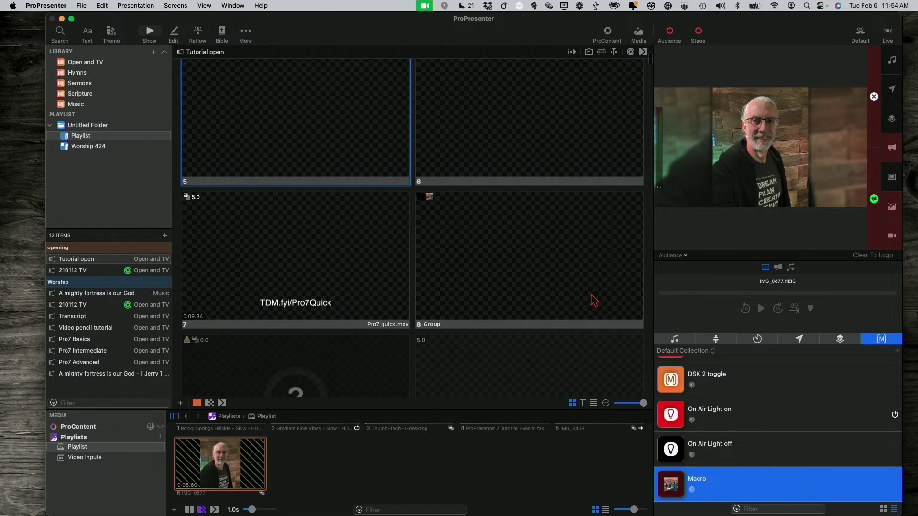
{"action": "scroll", "coordinate": [593, 300], "scroll_direction": "up", "scroll_amount": 1}
{"action": "left_click_drag", "start_coordinate": [426, 209], "coordinate": [431, 215]}
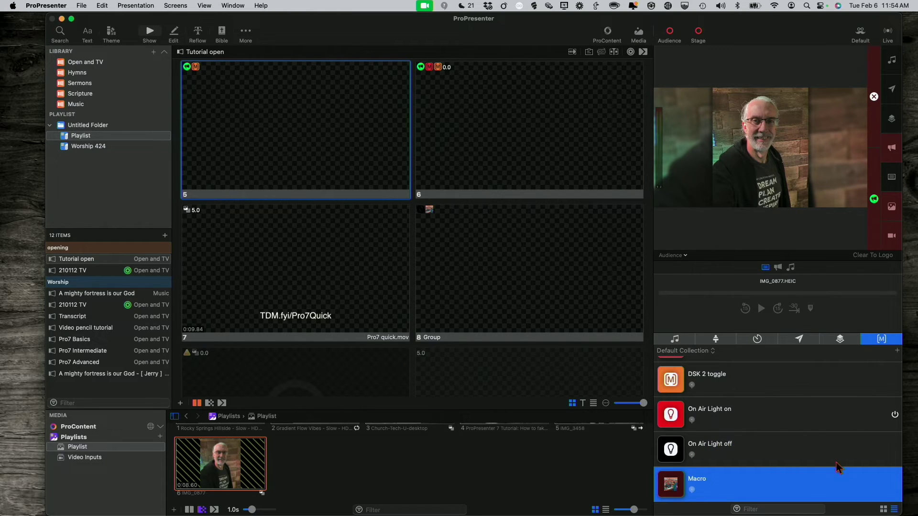
- Switch the Macros panel to icon grid view and open the macro collections list
{"action": "left_click", "coordinate": [883, 509]}
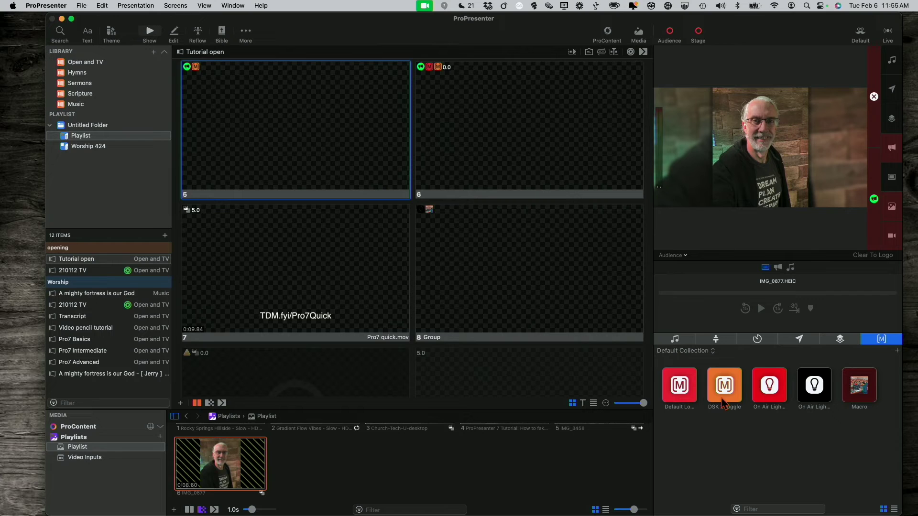
{"action": "left_click", "coordinate": [714, 351]}
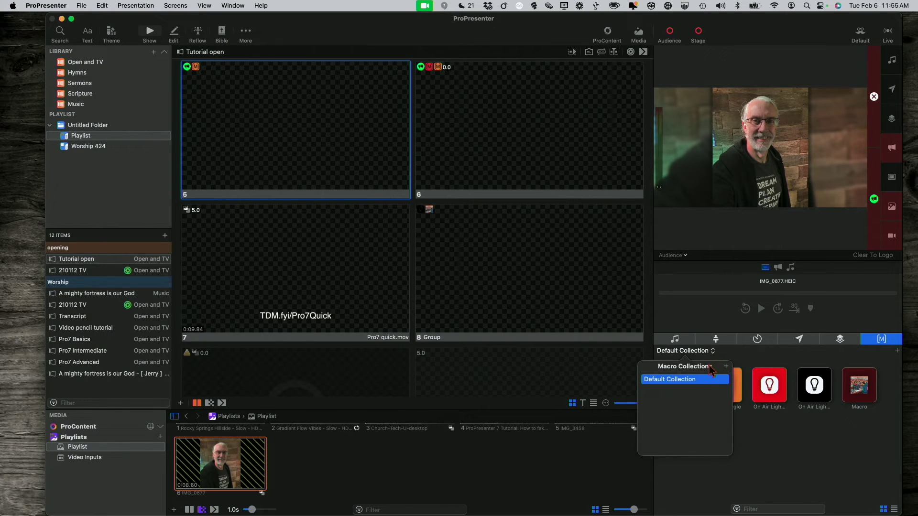
- Create a new macro collection named Lights
{"action": "left_click", "coordinate": [727, 367]}
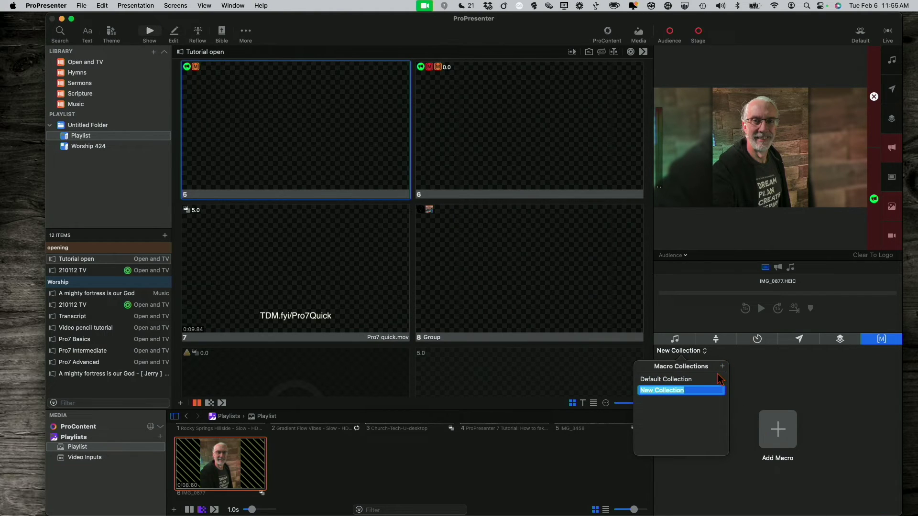
{"action": "type", "text": "Lights"}
{"action": "key", "text": "Return"}
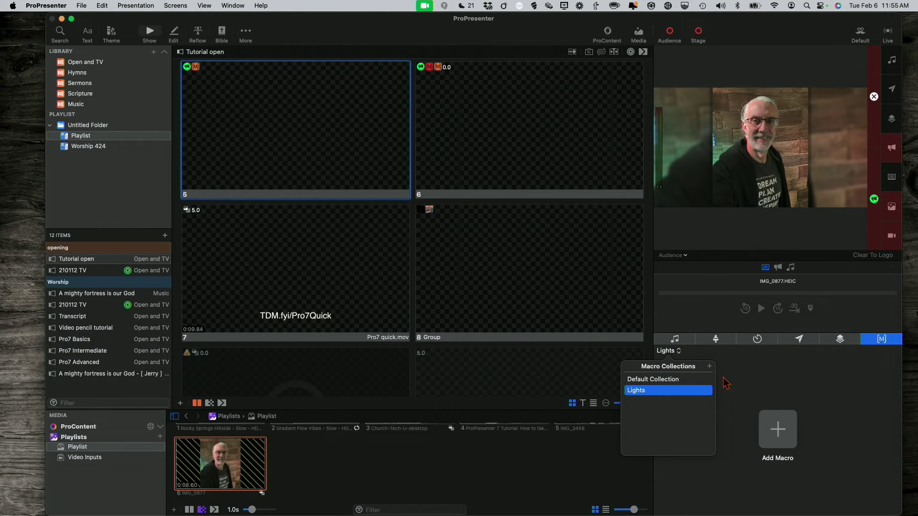
{"action": "left_click", "coordinate": [724, 384]}
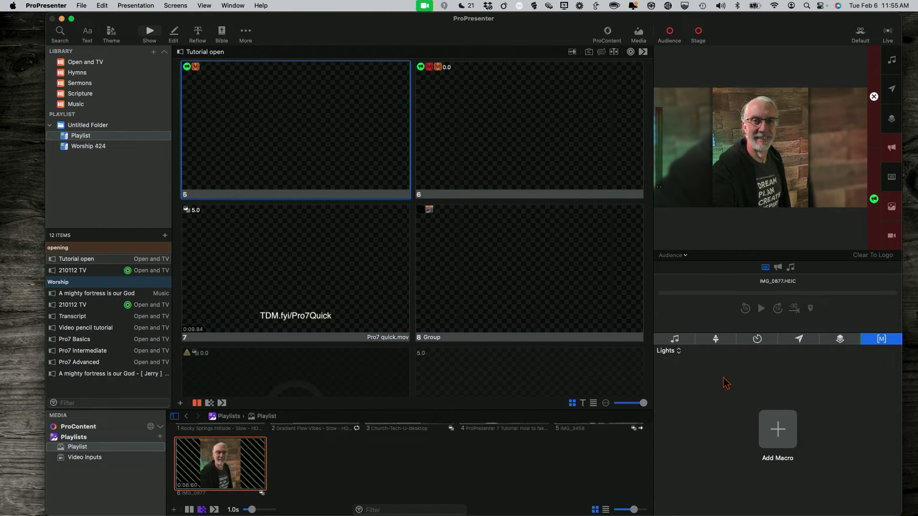
- Add and delete a test macro in Lights, then reselect Default Collection
{"action": "left_click", "coordinate": [775, 431]}
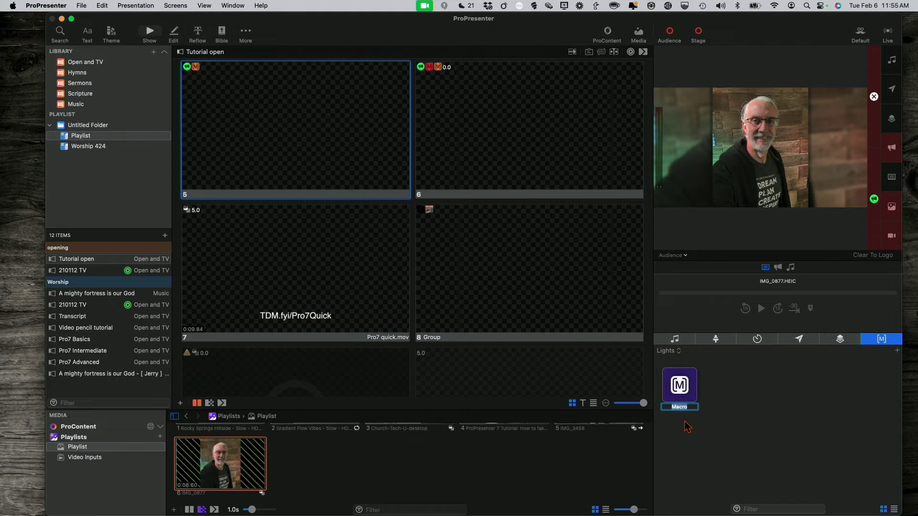
{"action": "key", "text": "Return"}
{"action": "right_click", "coordinate": [682, 387]}
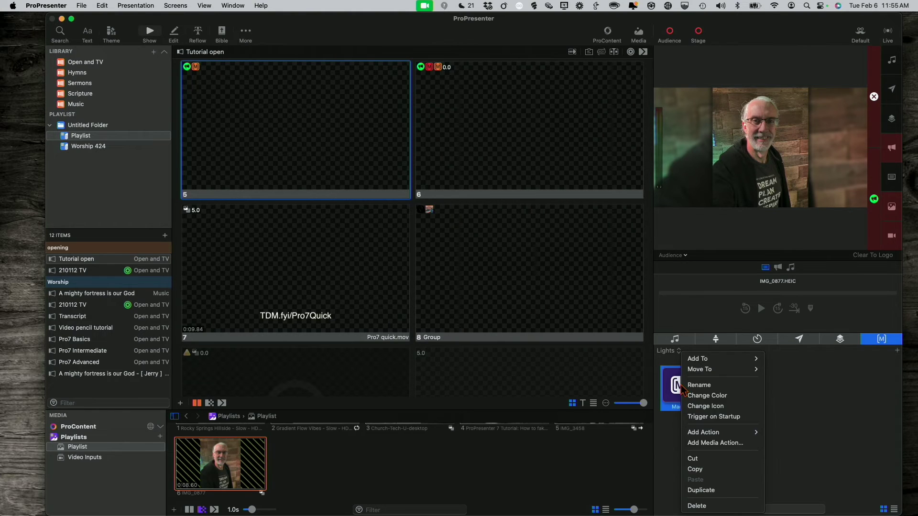
{"action": "left_click", "coordinate": [709, 506]}
{"action": "left_click", "coordinate": [669, 352]}
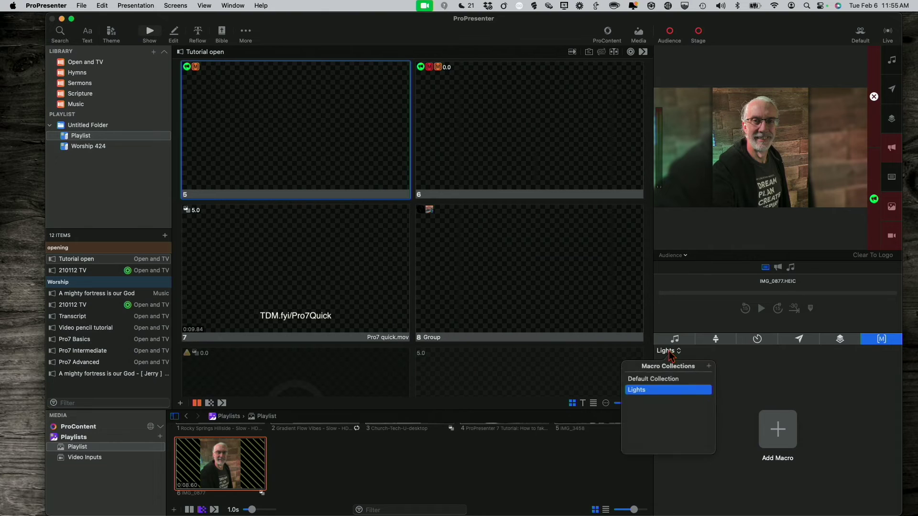
{"action": "left_click", "coordinate": [676, 380]}
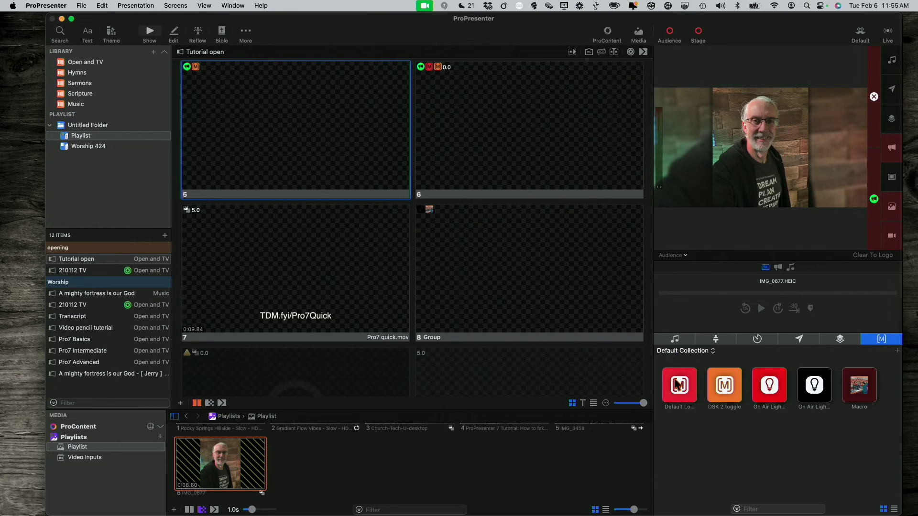
- Add the red On Air Lights macro to Lights, check it there, then return to Default Collection
{"action": "right_click", "coordinate": [776, 387]}
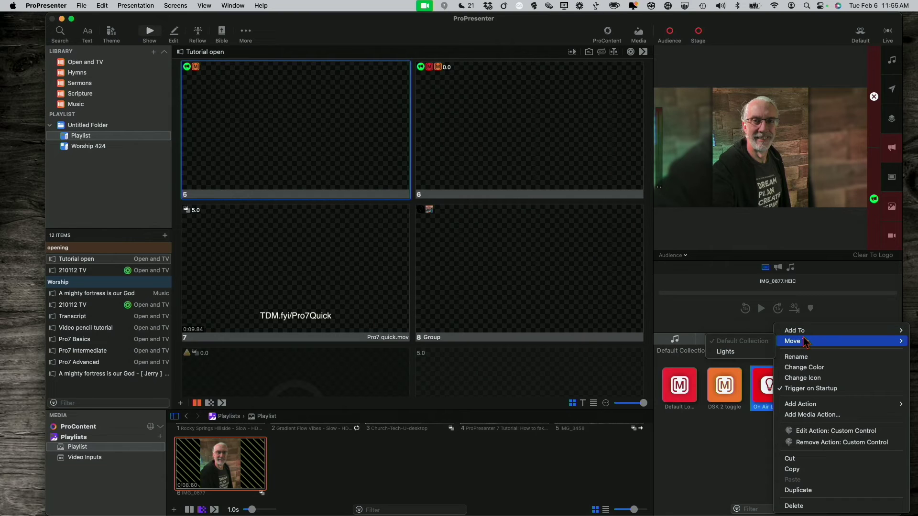
{"action": "mouse_move", "coordinate": [795, 331]}
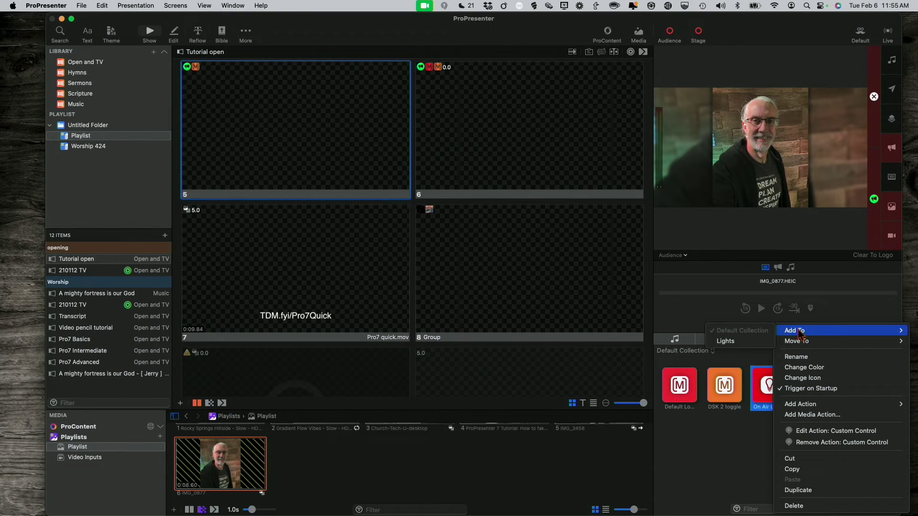
{"action": "left_click", "coordinate": [744, 346]}
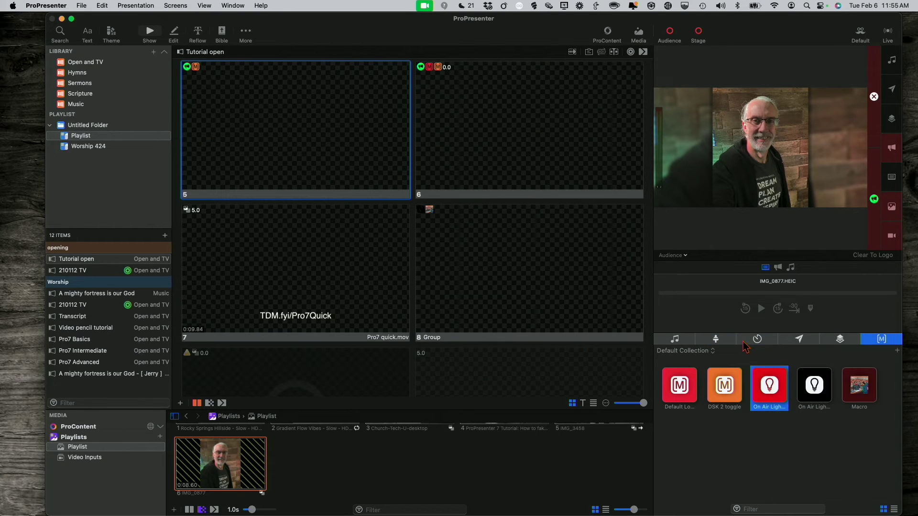
{"action": "left_click", "coordinate": [699, 351]}
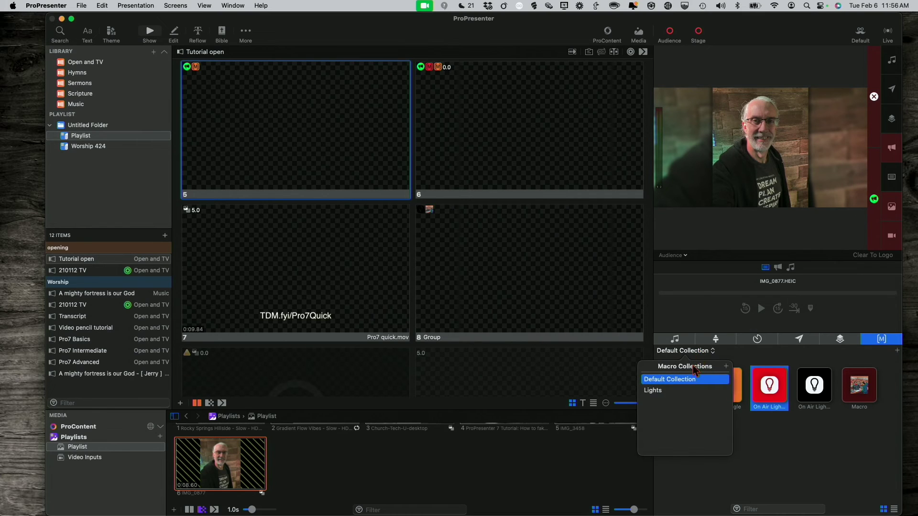
{"action": "left_click", "coordinate": [688, 391]}
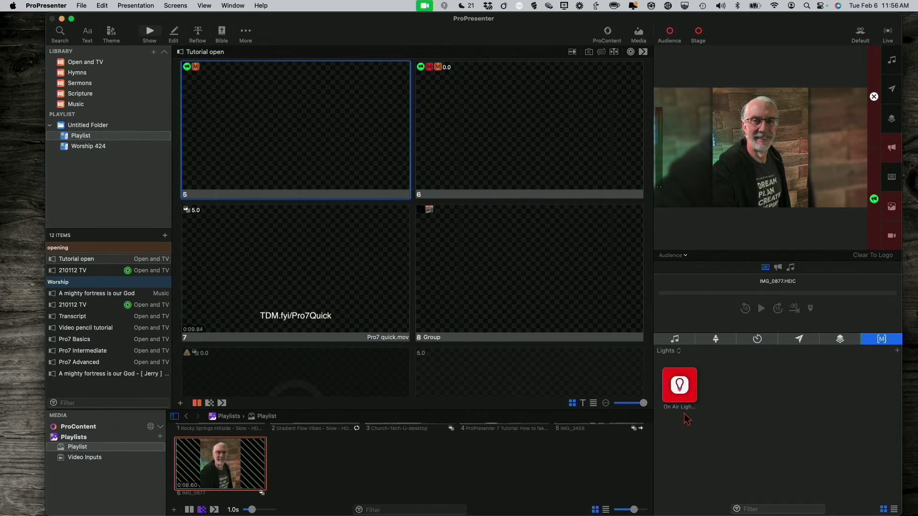
{"action": "left_click", "coordinate": [679, 351]}
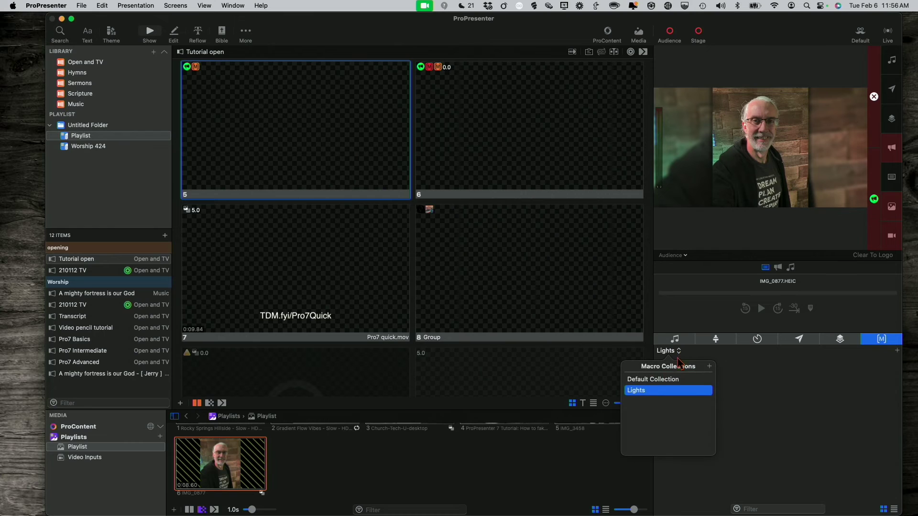
{"action": "left_click", "coordinate": [680, 379]}
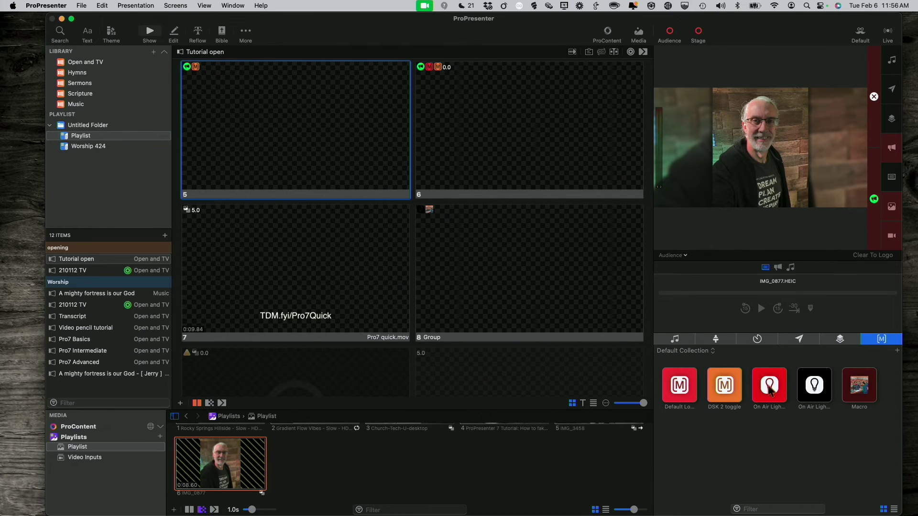
- Move the black On Air Lights macro to Lights and view the Lights collection
{"action": "left_click", "coordinate": [712, 350]}
{"action": "left_click", "coordinate": [713, 352]}
{"action": "right_click", "coordinate": [815, 392]}
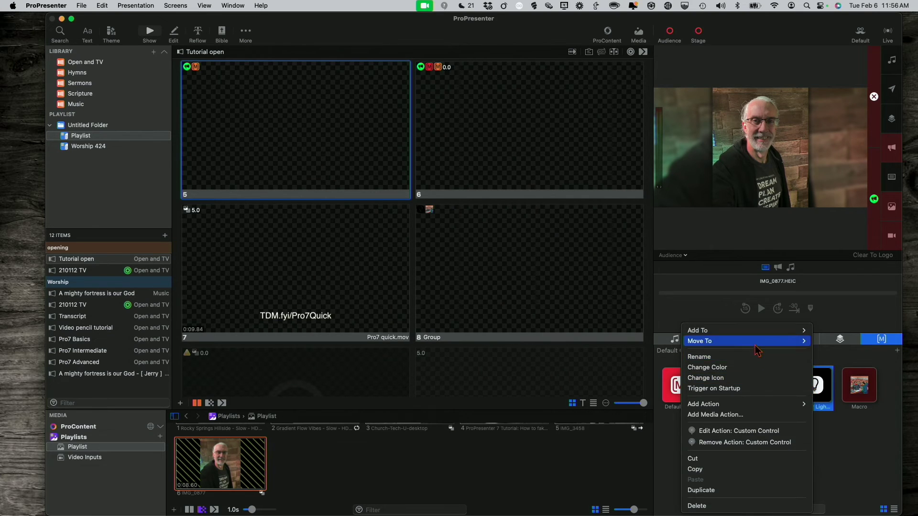
{"action": "mouse_move", "coordinate": [746, 340]}
{"action": "left_click", "coordinate": [832, 351]}
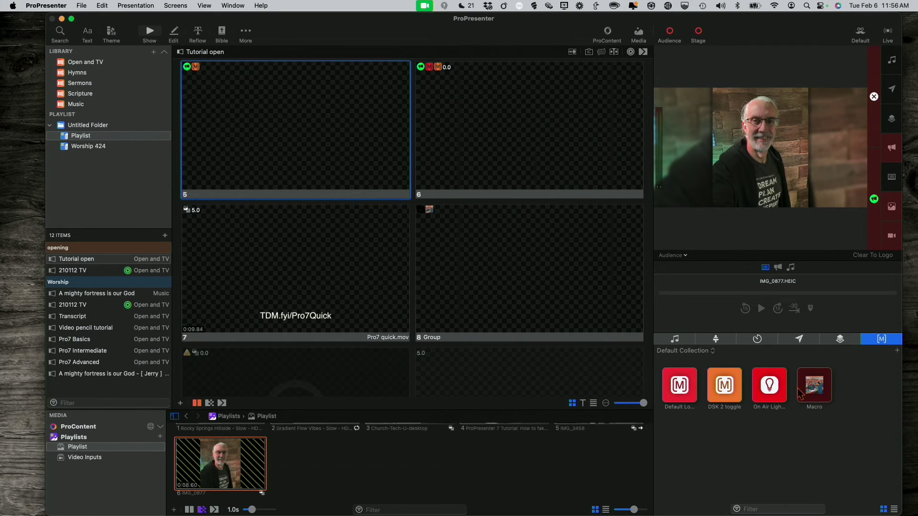
{"action": "left_click", "coordinate": [689, 351]}
{"action": "left_click", "coordinate": [680, 391]}
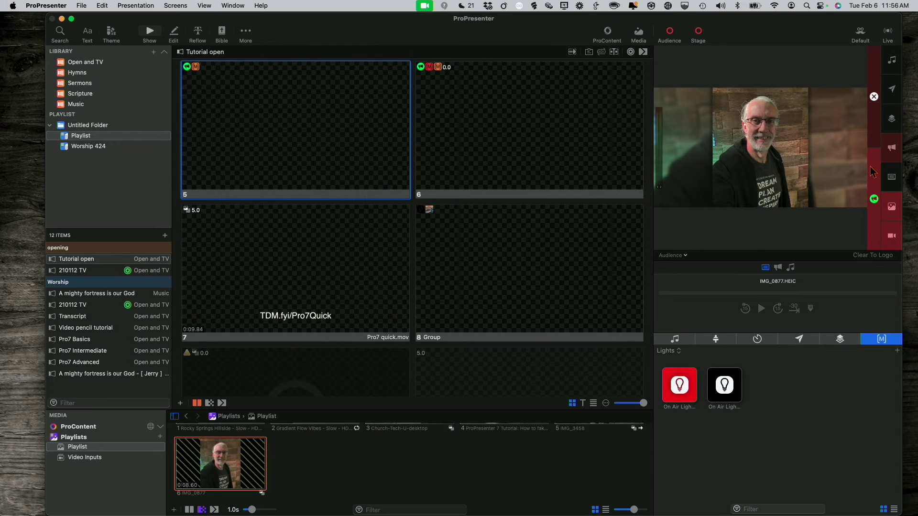
- Clear the media and live video layers, then show Default Collection's macros
{"action": "left_click", "coordinate": [892, 208]}
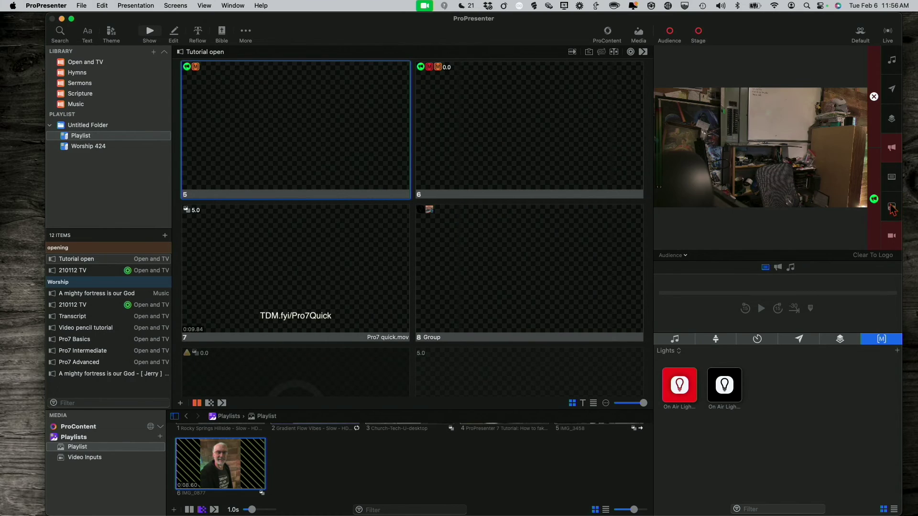
{"action": "left_click", "coordinate": [892, 235]}
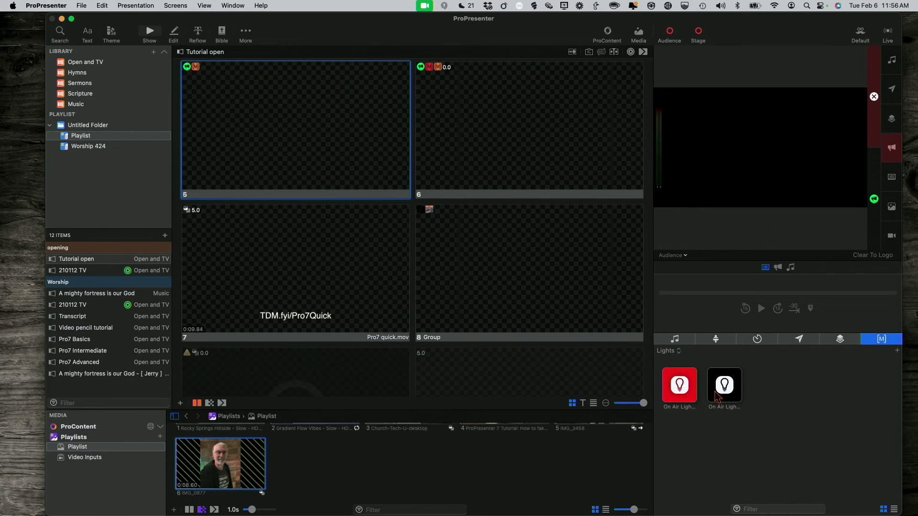
{"action": "left_click", "coordinate": [678, 351]}
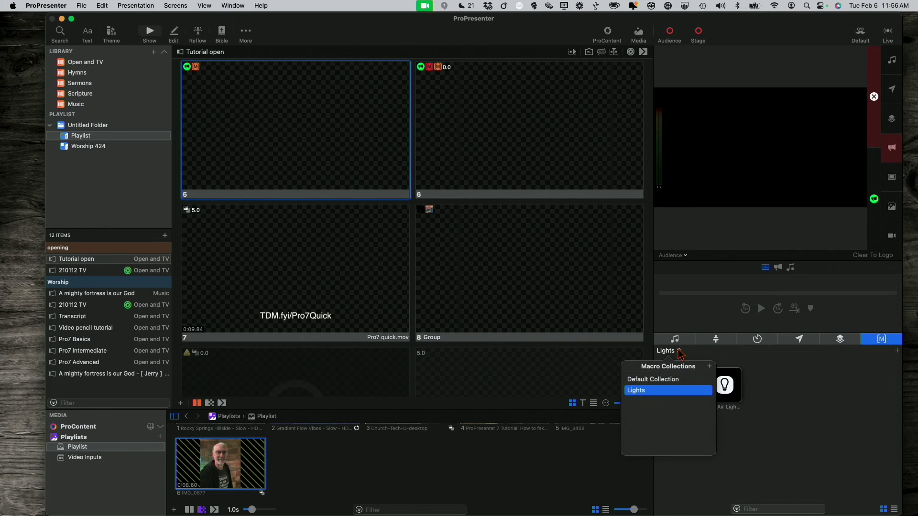
{"action": "left_click", "coordinate": [673, 380]}
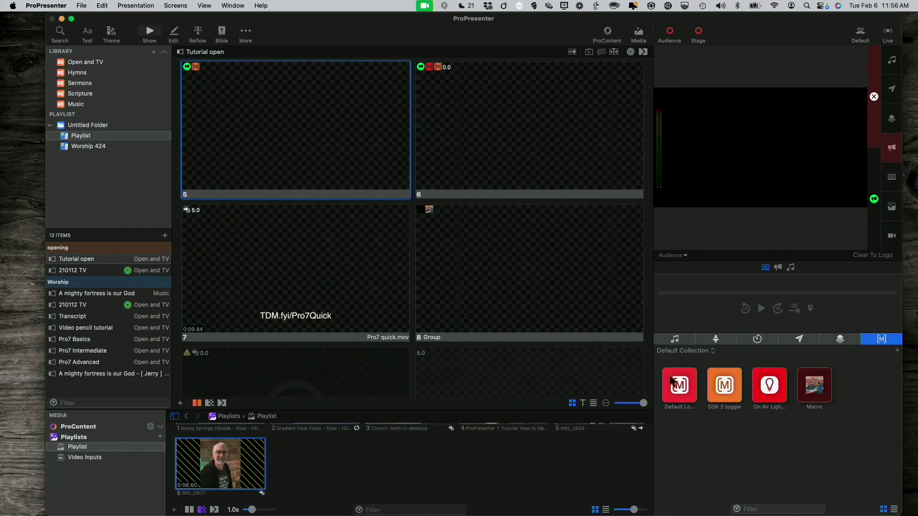